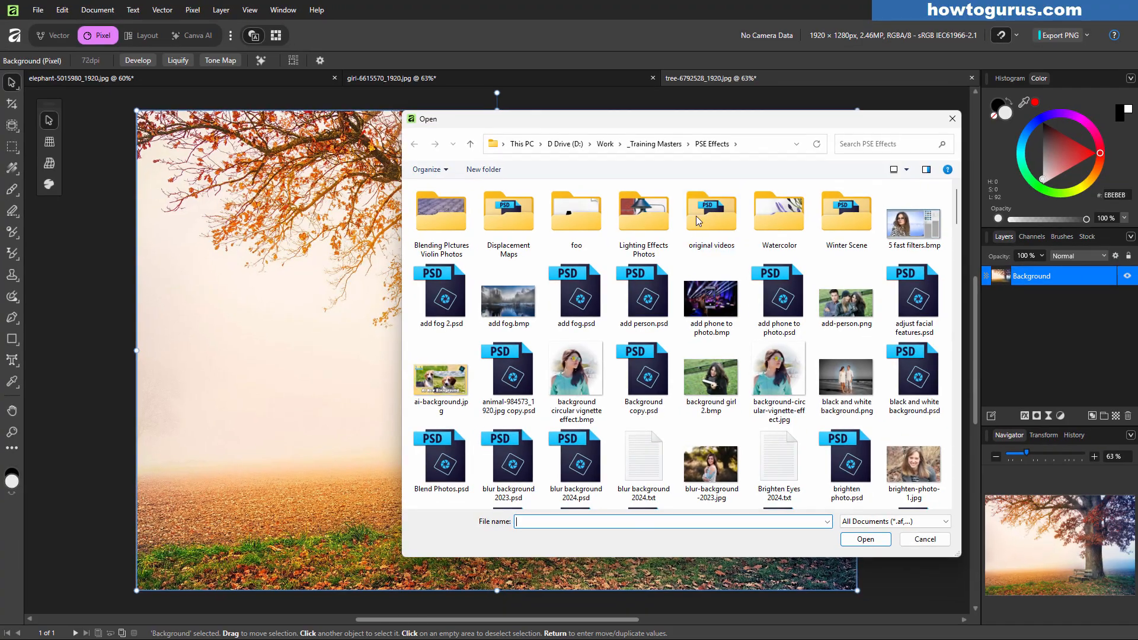
# - Place the image "background circular vignette effect.bmp" at its default size over the tree photo
pyautogui.moveTo(733, 134); pyautogui.dragTo(650, 131)
pyautogui.click(497, 380)
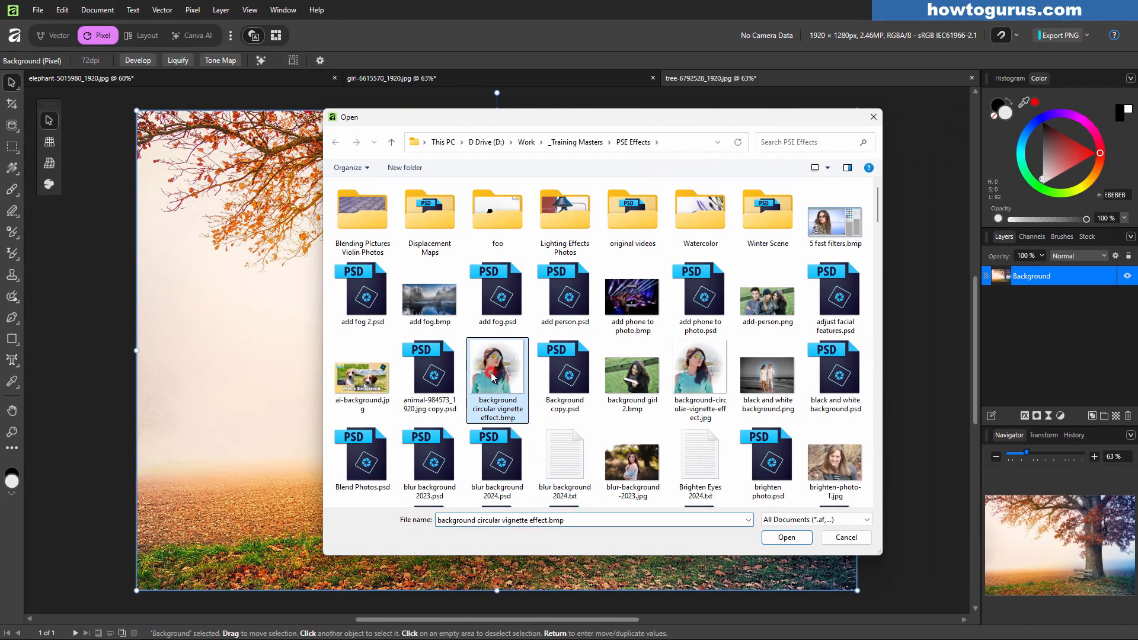
pyautogui.click(787, 538)
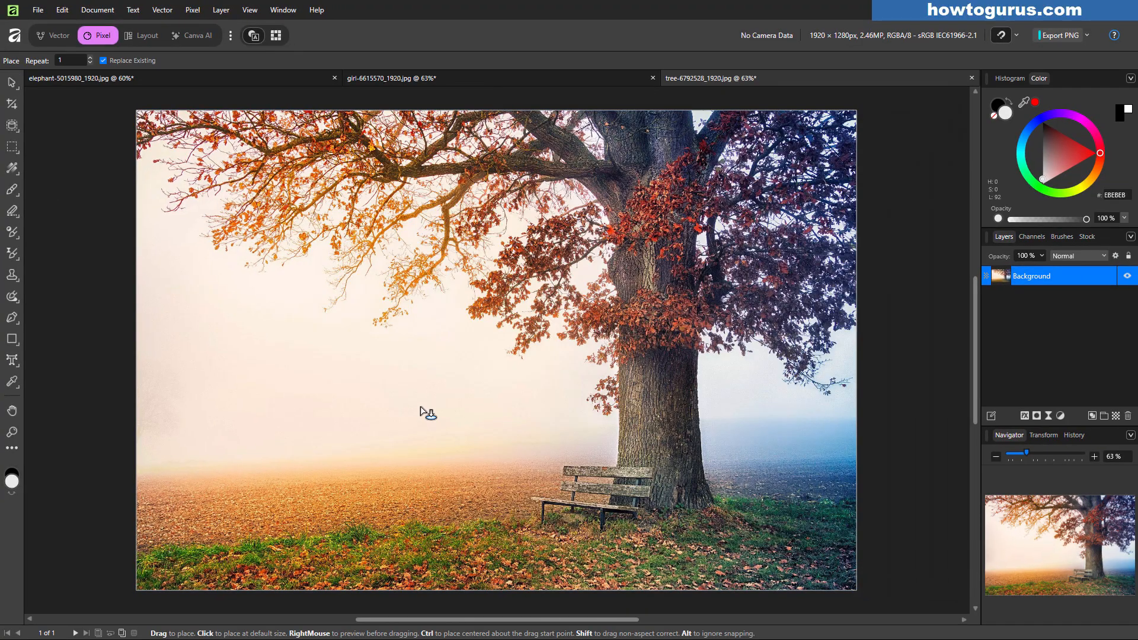
pyautogui.click(447, 352)
pyautogui.moveTo(485, 380); pyautogui.dragTo(544, 431)
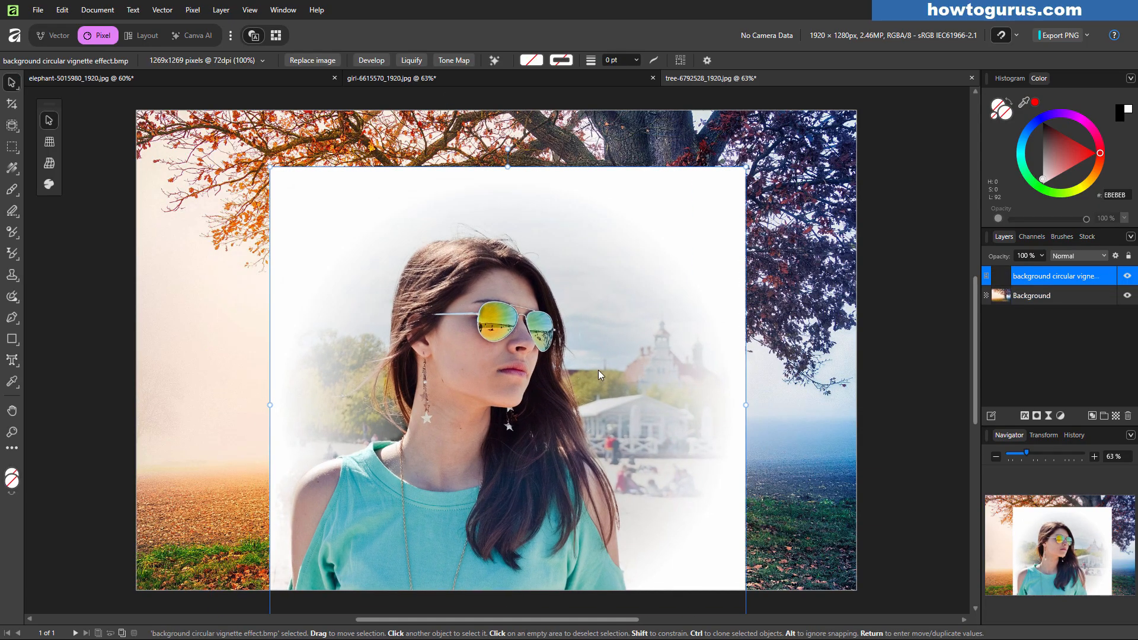
# - Reposition the placed portrait over the left part of the tree photo, hide its layer and deselect it
pyautogui.moveTo(599, 370); pyautogui.dragTo(619, 263)
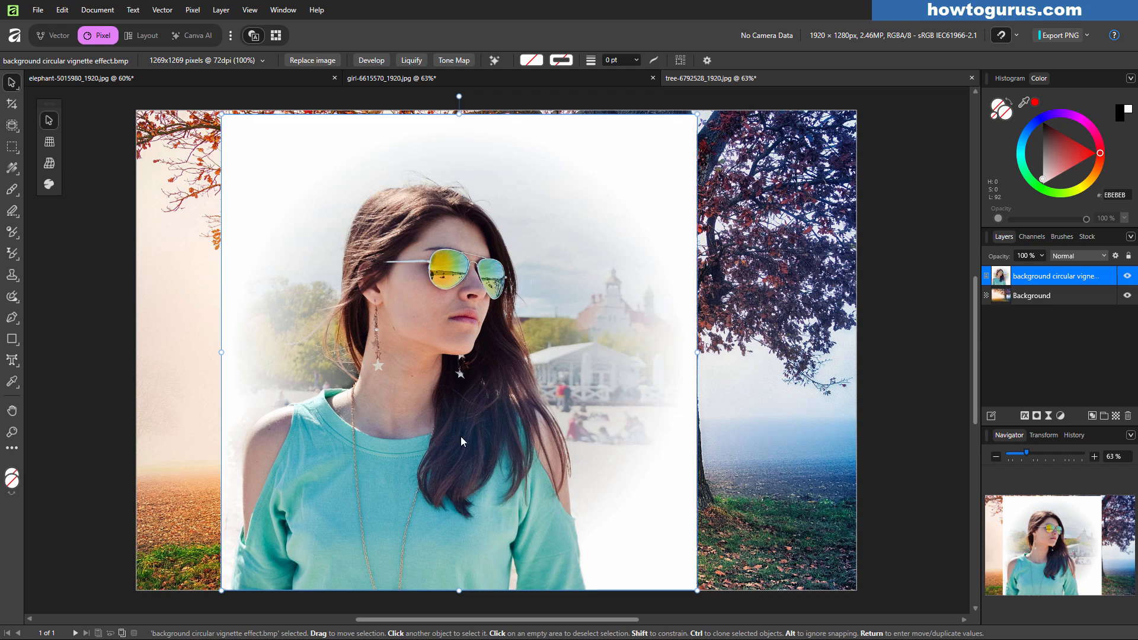
pyautogui.moveTo(591, 226); pyautogui.dragTo(572, 307)
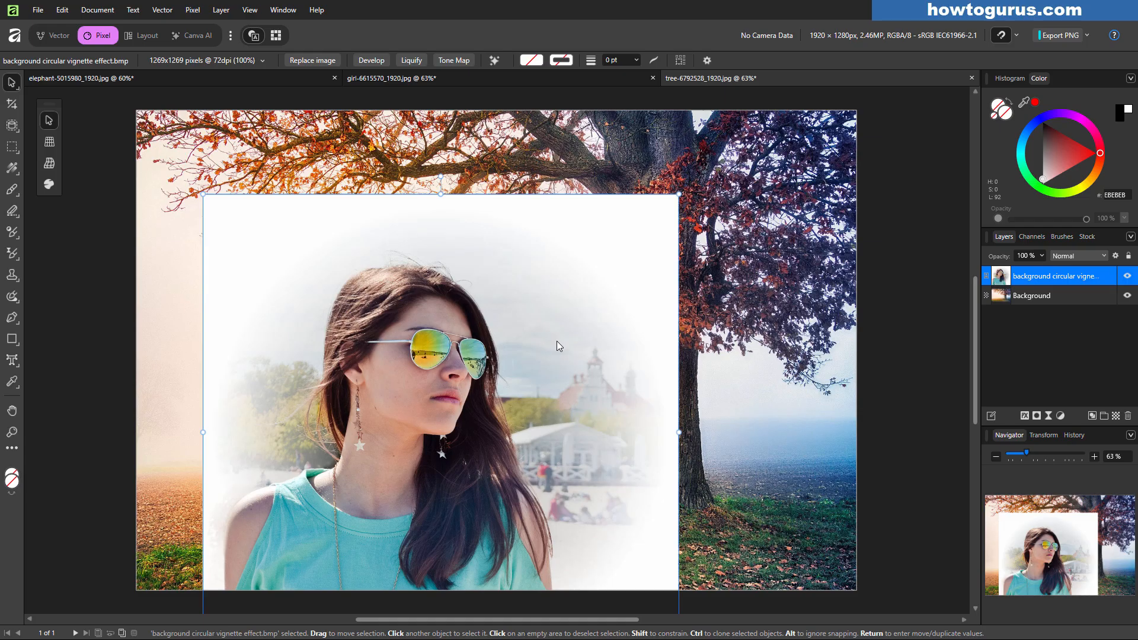
pyautogui.click(1127, 277)
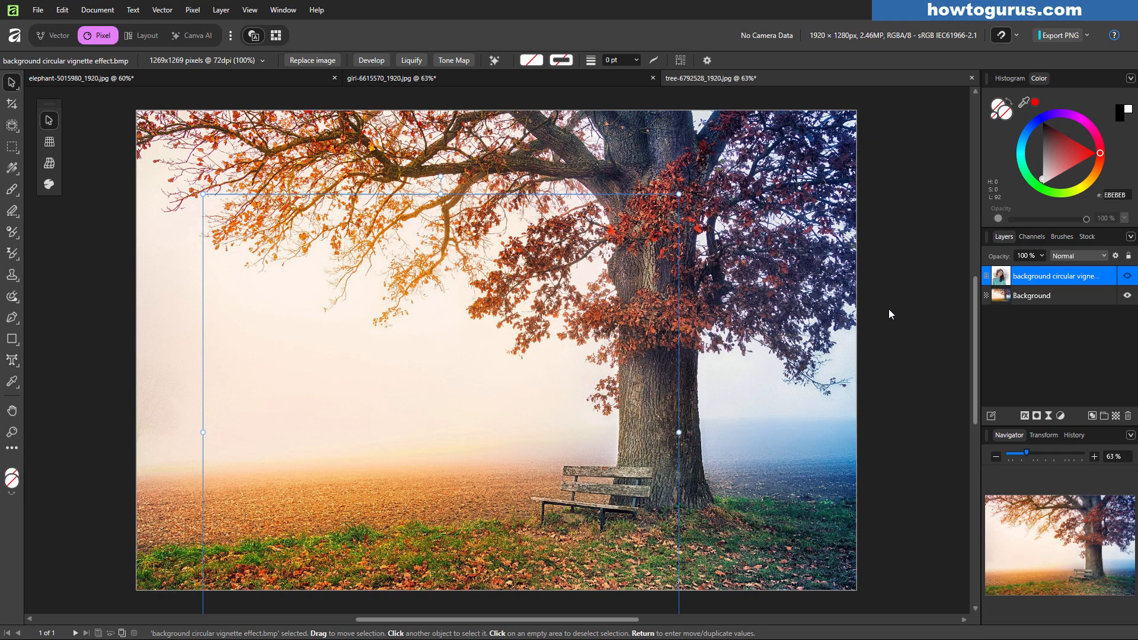
pyautogui.click(889, 309)
# - Switch to the girl photo, select its image and detach the document into a floating window above the tree photo
pyautogui.click(418, 78)
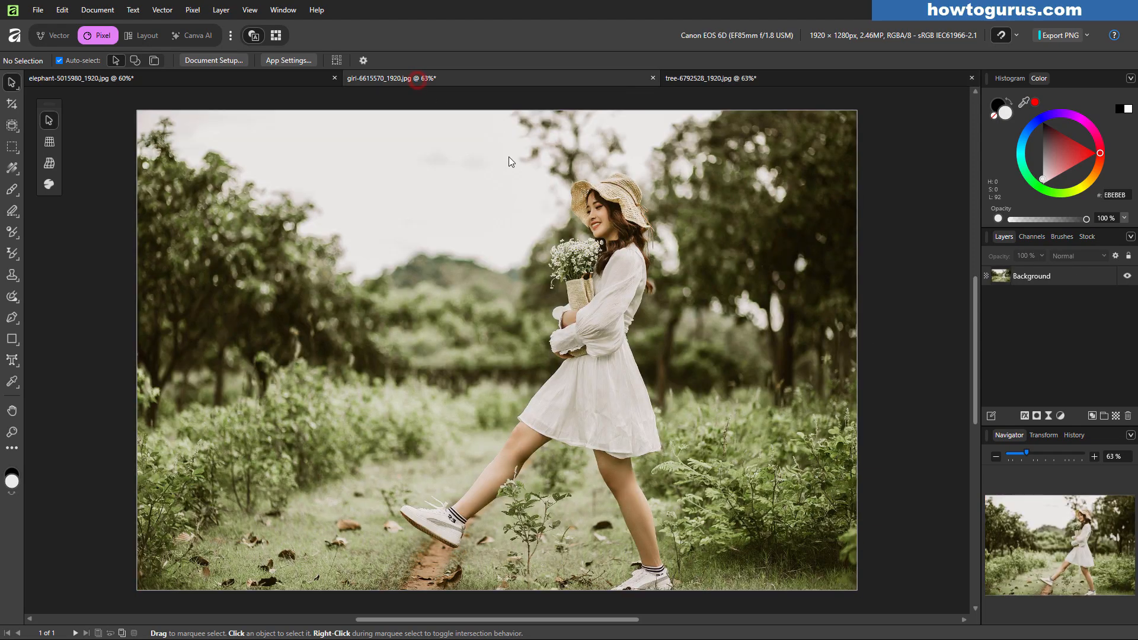
pyautogui.click(714, 313)
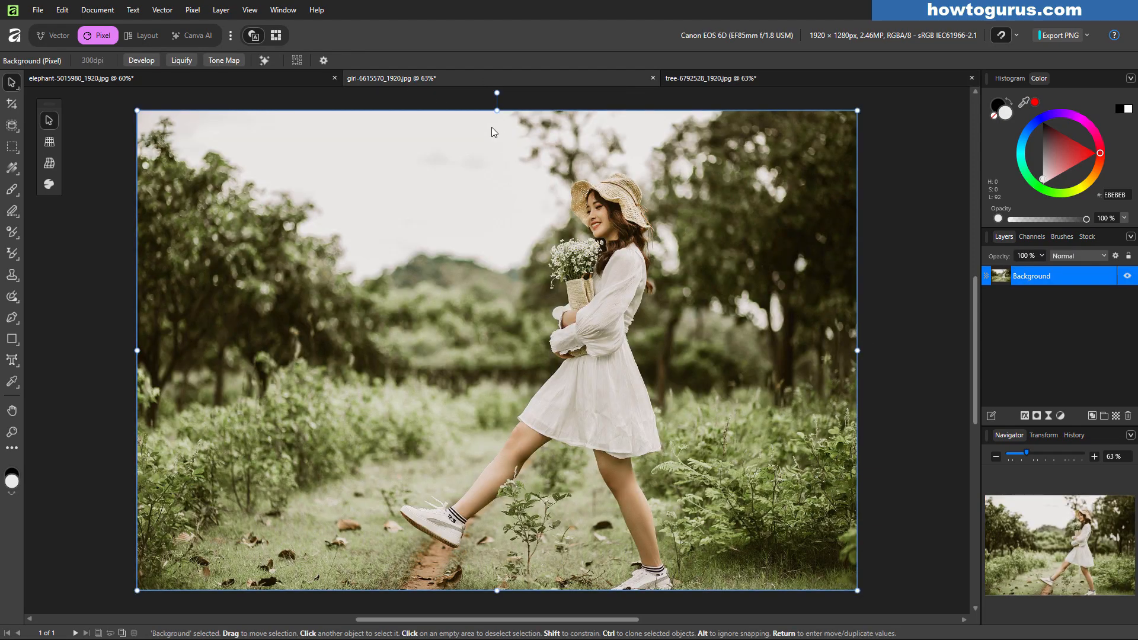
pyautogui.moveTo(543, 76)
pyautogui.mouseDown()
pyautogui.moveTo(574, 79)
pyautogui.moveTo(533, 74)
pyautogui.moveTo(515, 170)
pyautogui.moveTo(448, 313)
pyautogui.moveTo(447, 345)
pyautogui.moveTo(385, 320)
pyautogui.mouseUp()
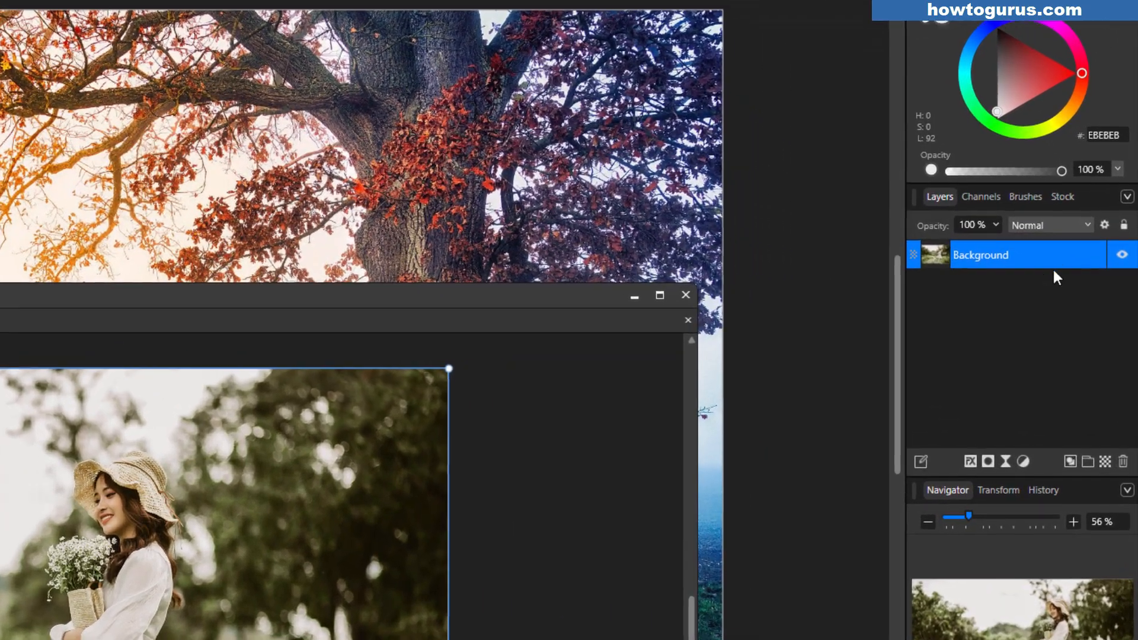
# - Copy the girl photo's Background layer into the tree document and align it to cover the whole canvas
pyautogui.click(1065, 277)
pyautogui.click(1016, 289)
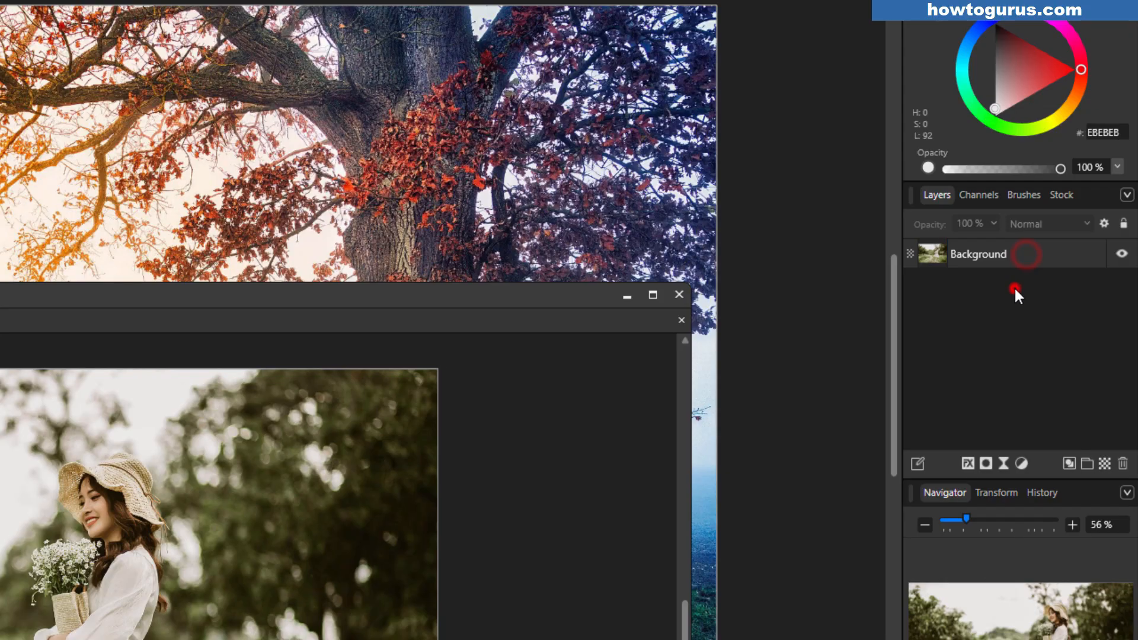
pyautogui.click(1051, 252)
pyautogui.moveTo(1045, 252); pyautogui.dragTo(508, 188)
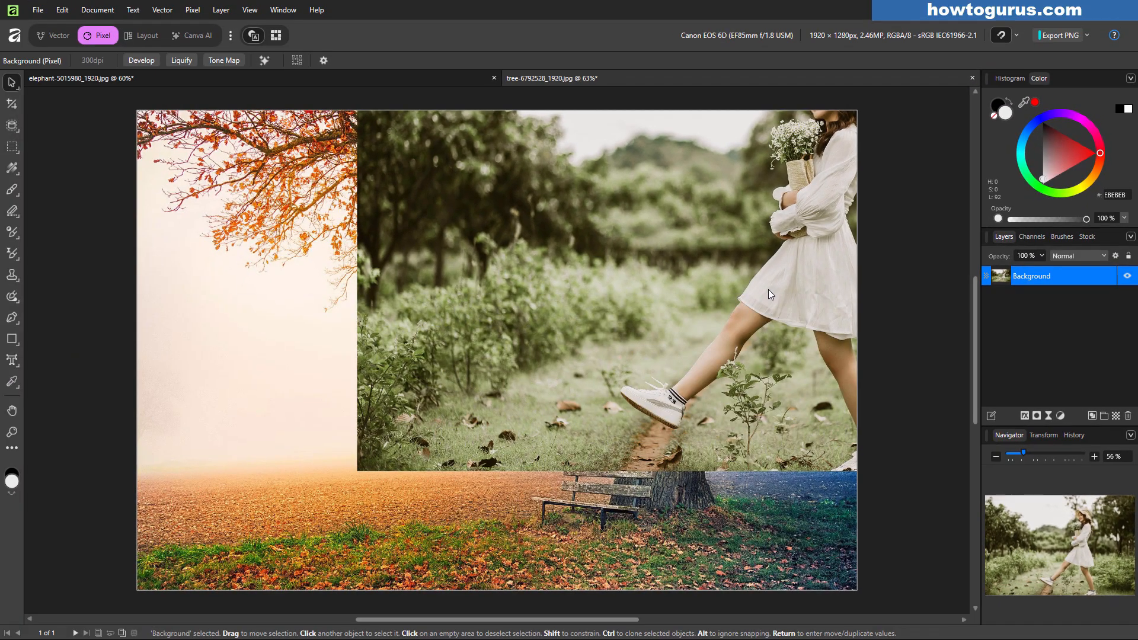
pyautogui.moveTo(768, 290); pyautogui.dragTo(550, 412)
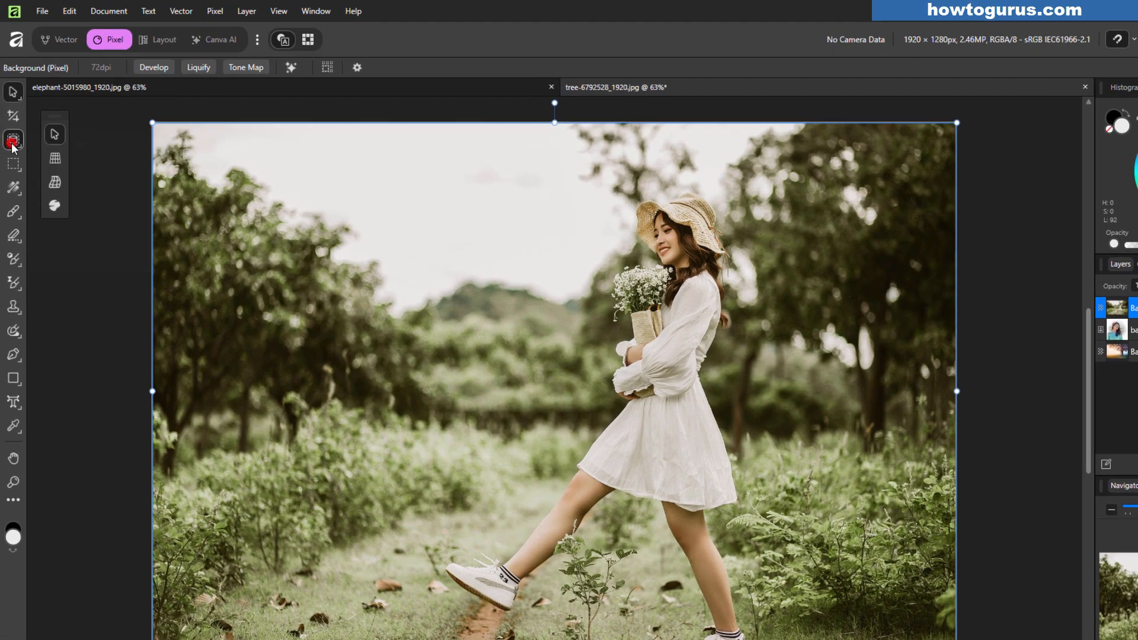
# - Select the woman's dress, hat and legs using the Selection Brush with a reduced 33.4 px brush
pyautogui.click(12, 126)
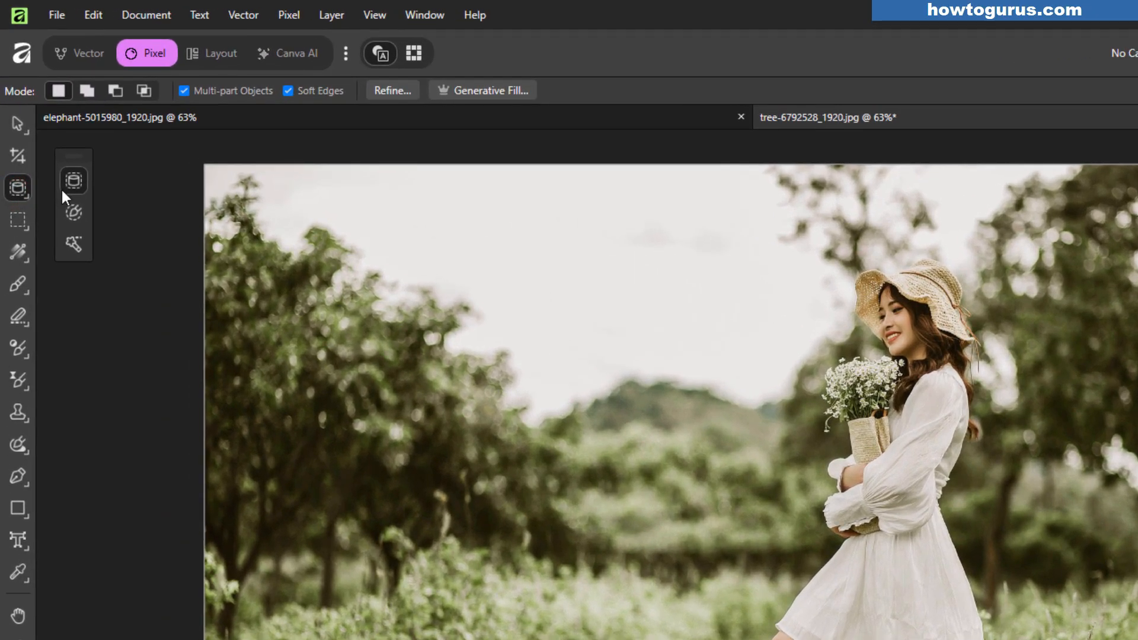
pyautogui.click(76, 212)
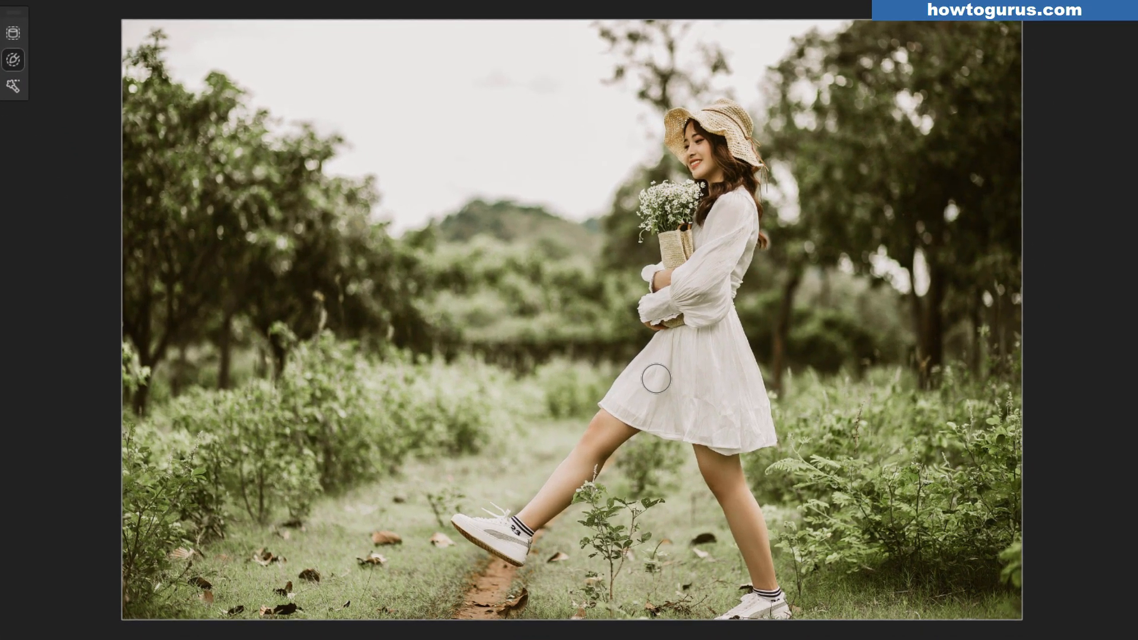
pyautogui.press('[')
pyautogui.press('[')
pyautogui.press('[')
pyautogui.moveTo(702, 184)
pyautogui.mouseDown()
pyautogui.moveTo(652, 208)
pyautogui.moveTo(664, 190)
pyautogui.moveTo(649, 255)
pyautogui.moveTo(658, 306)
pyautogui.moveTo(680, 333)
pyautogui.moveTo(672, 364)
pyautogui.mouseUp()
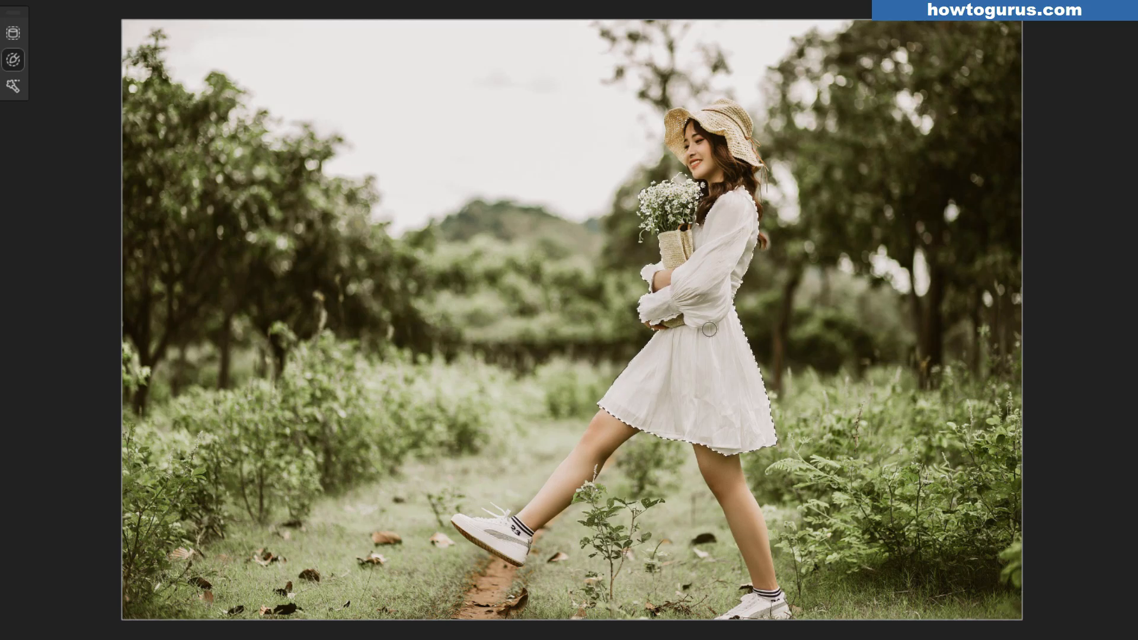
pyautogui.moveTo(707, 152)
pyautogui.mouseDown()
pyautogui.moveTo(719, 118)
pyautogui.moveTo(732, 124)
pyautogui.moveTo(727, 107)
pyautogui.moveTo(744, 127)
pyautogui.mouseUp()
pyautogui.moveTo(606, 428)
pyautogui.mouseDown()
pyautogui.moveTo(505, 535)
pyautogui.moveTo(568, 520)
pyautogui.moveTo(553, 480)
pyautogui.moveTo(473, 539)
pyautogui.moveTo(501, 543)
pyautogui.mouseUp()
pyautogui.moveTo(736, 488)
pyautogui.mouseDown()
pyautogui.moveTo(723, 460)
pyautogui.moveTo(762, 606)
pyautogui.mouseUp()
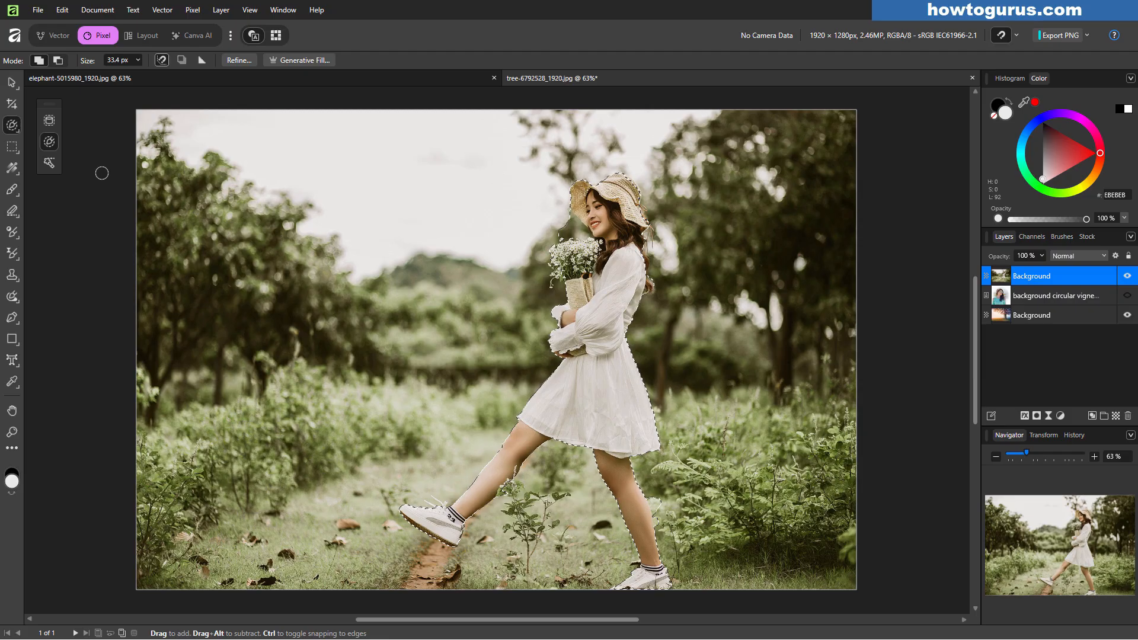
# - Subtract stray background near the flowers and the standing leg from the selection, then restore Add mode and reduce the brush size
pyautogui.click(57, 60)
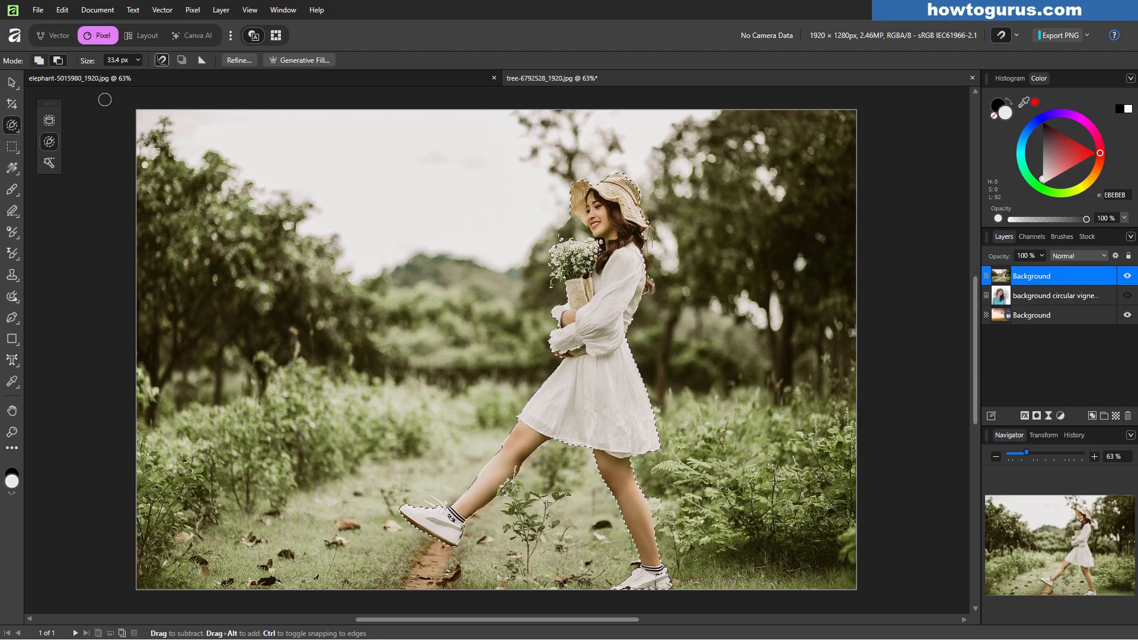
pyautogui.moveTo(561, 231); pyautogui.dragTo(573, 225)
pyautogui.moveTo(656, 499); pyautogui.dragTo(660, 520)
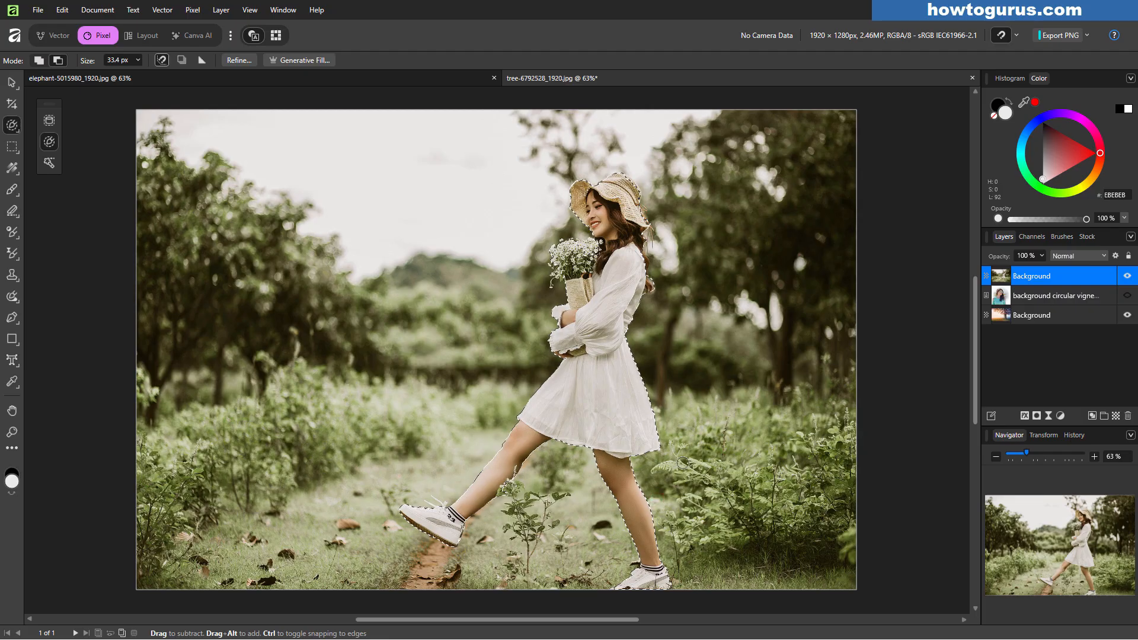
pyautogui.click(39, 60)
pyautogui.press('[')
pyautogui.press('[')
pyautogui.press('[')
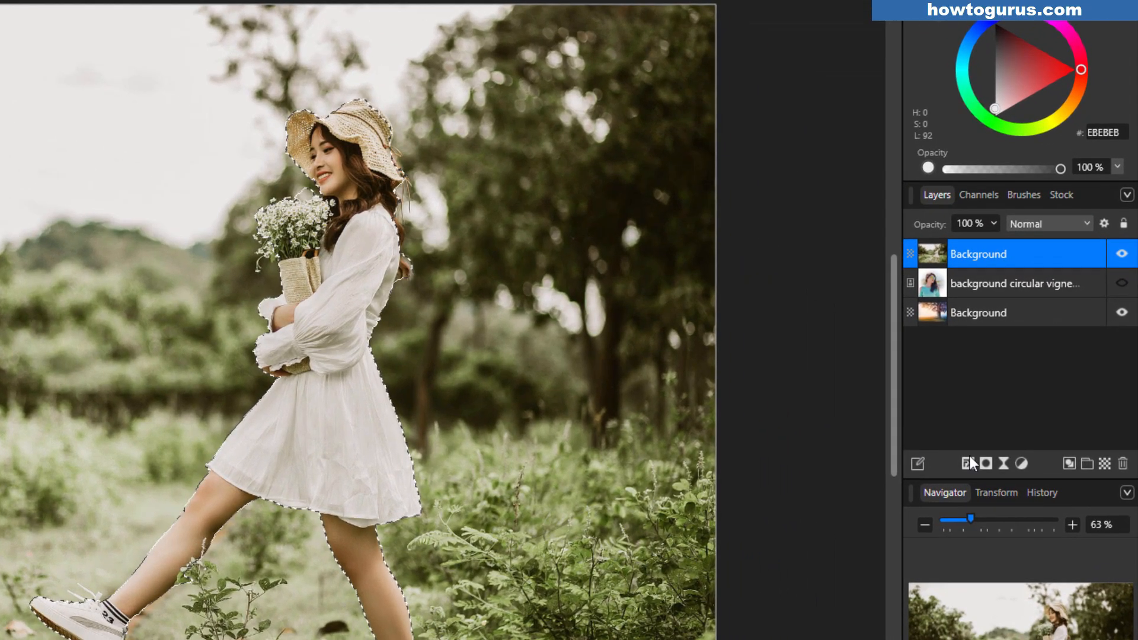
# - Mask the top Background layer with the selection, deselect, and make the woman's layer active
pyautogui.click(987, 462)
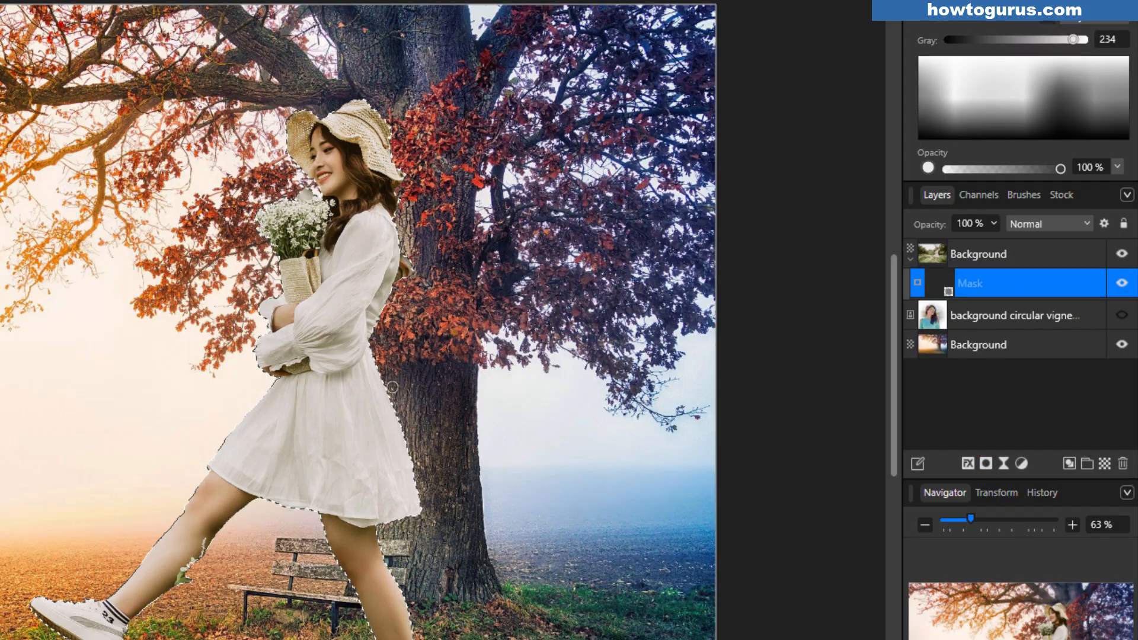
pyautogui.hotkey('ctrl', 'd')
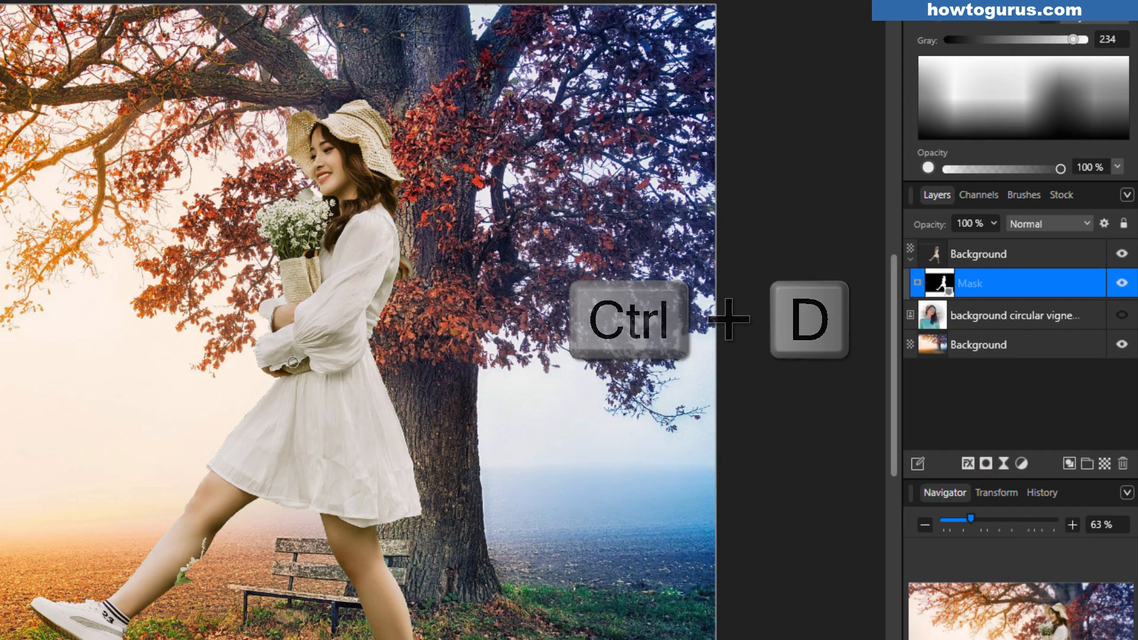
pyautogui.click(1027, 259)
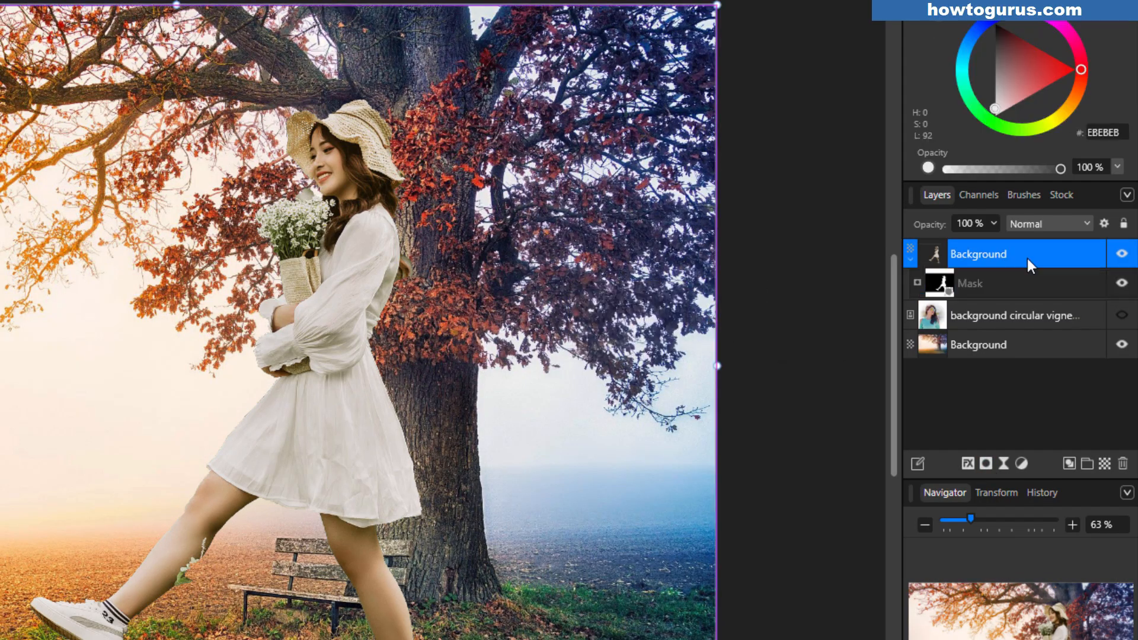
# - Collapse the mask under the woman's layer and move the cut-out woman to the open area left of the tree
pyautogui.click(910, 260)
pyautogui.click(911, 259)
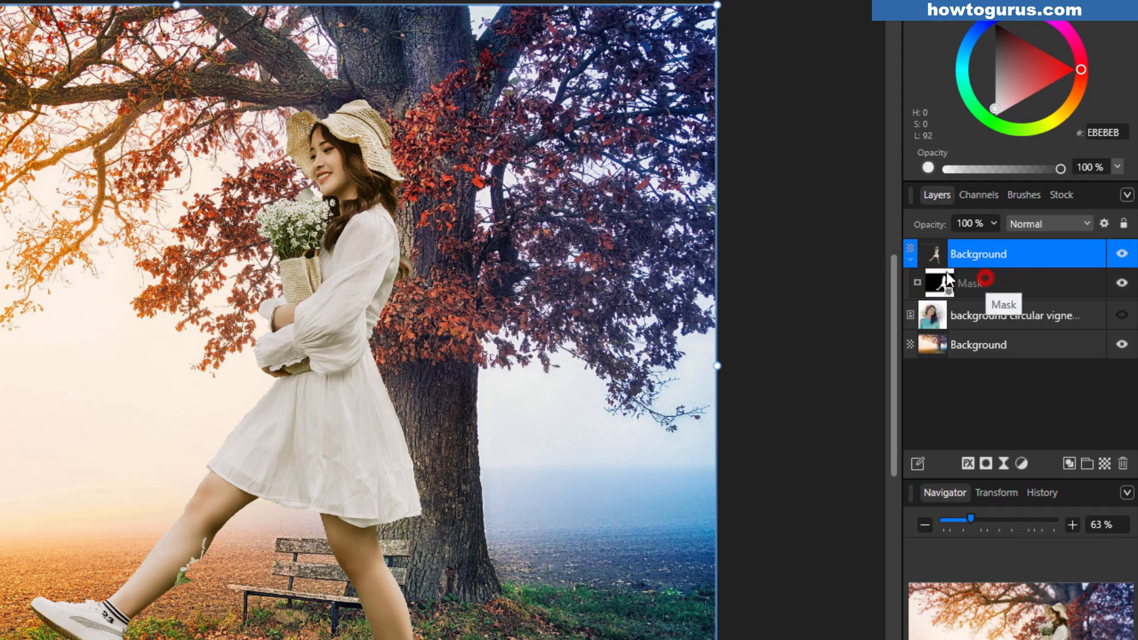
pyautogui.click(910, 261)
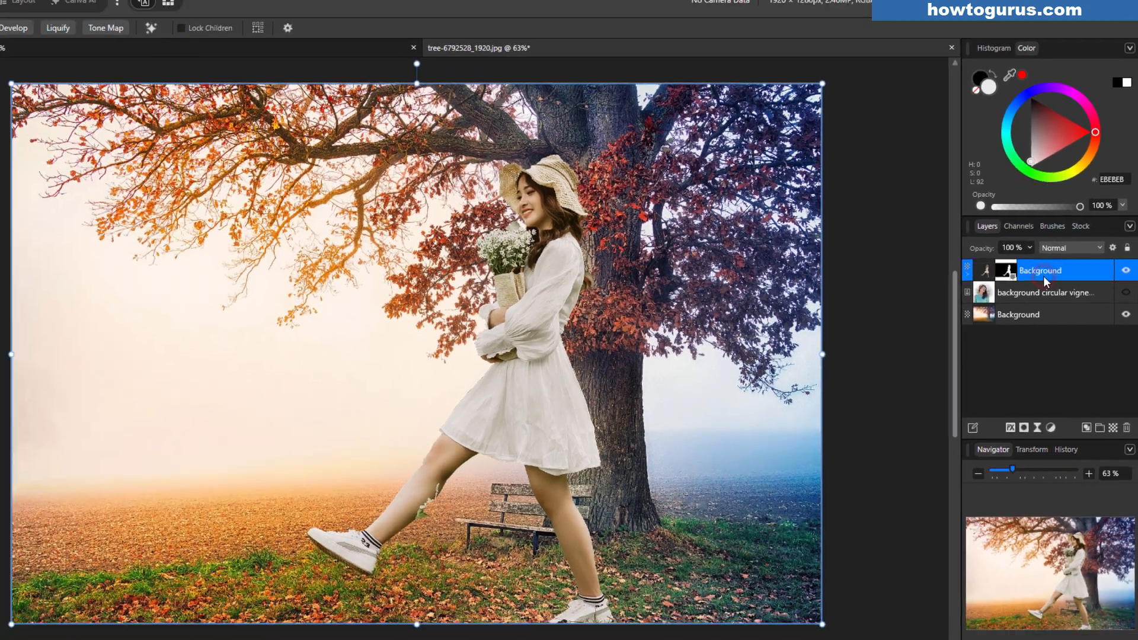
pyautogui.moveTo(508, 387); pyautogui.dragTo(331, 383)
pyautogui.moveTo(421, 377); pyautogui.dragTo(391, 377)
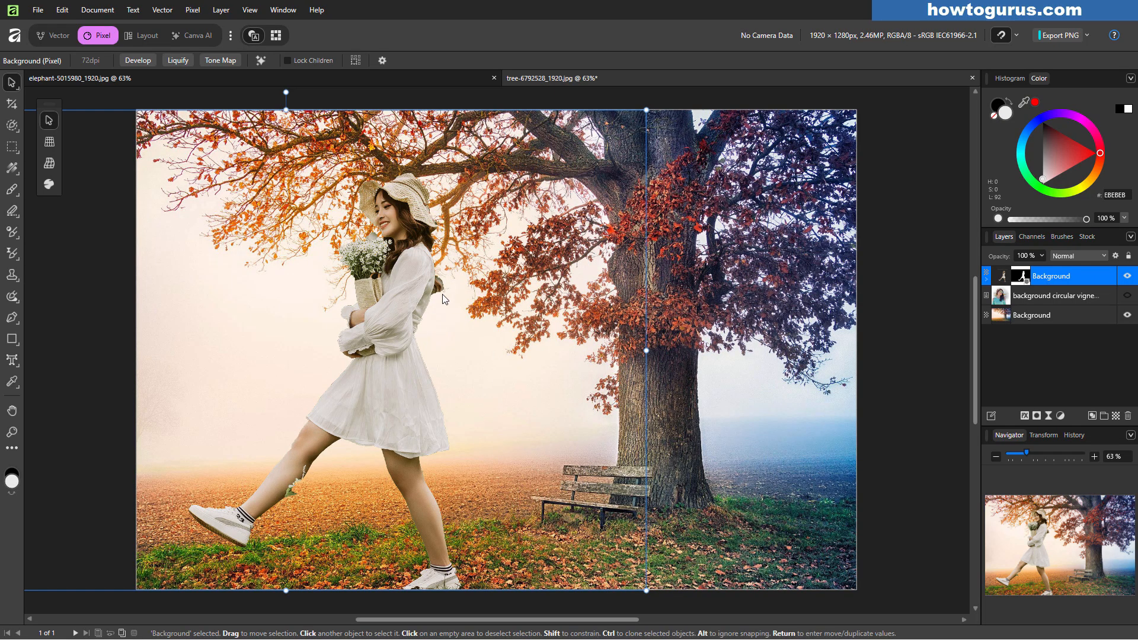
# - Select the woman's mask and paint black with a 10.7 px brush over leftover background around the hair behind her back
pyautogui.click(986, 279)
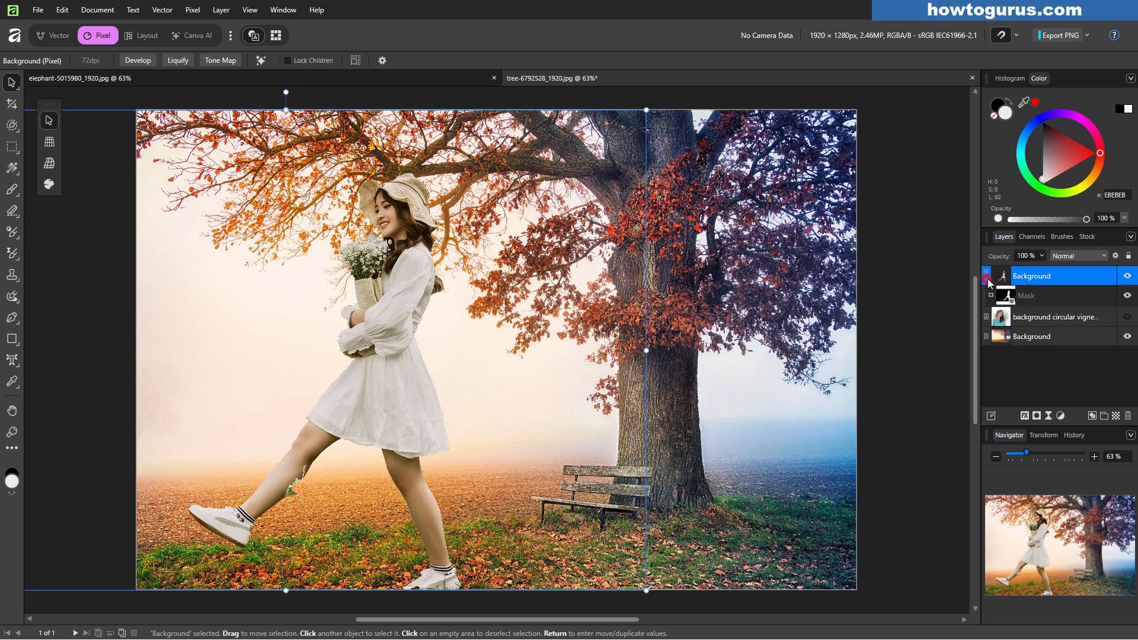
pyautogui.click(1060, 292)
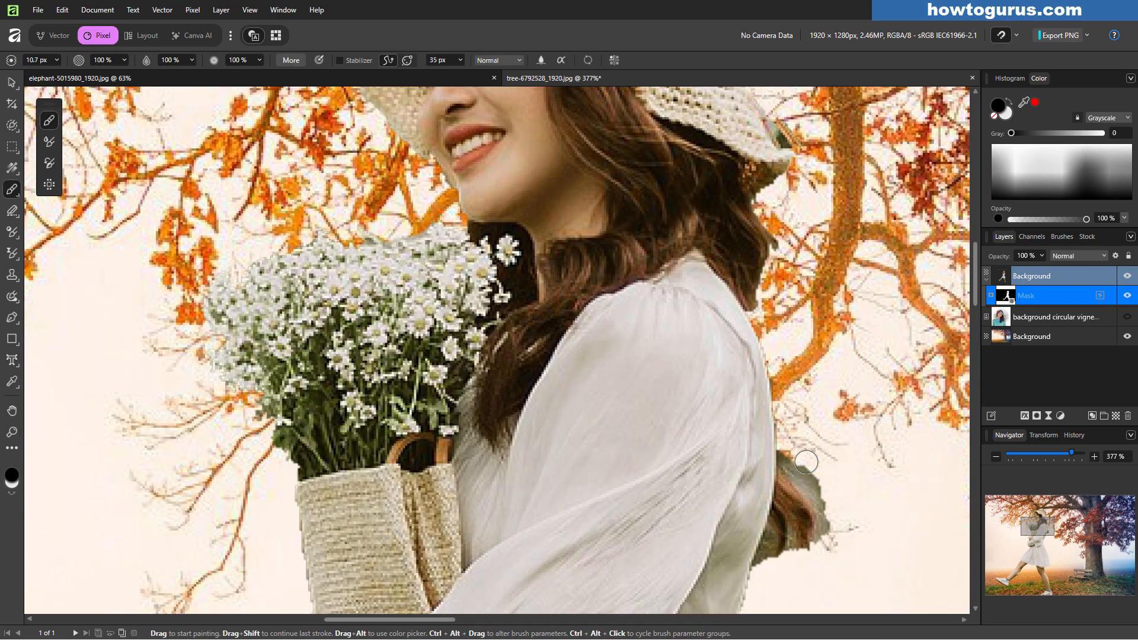
pyautogui.moveTo(792, 455); pyautogui.dragTo(825, 538)
pyautogui.click(788, 457)
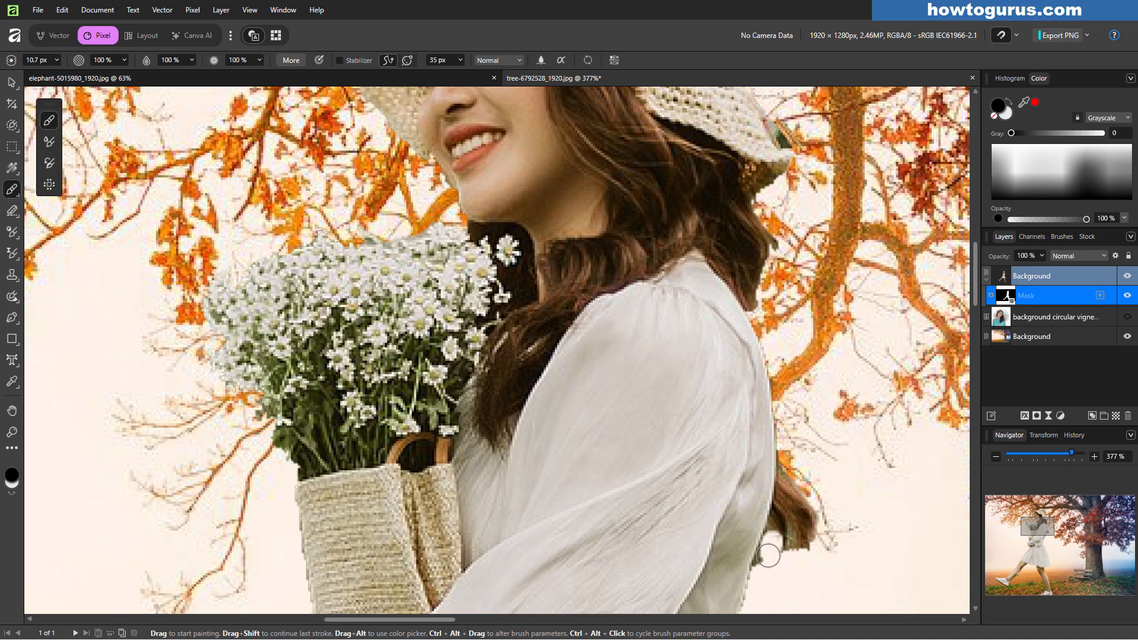
pyautogui.moveTo(771, 544); pyautogui.dragTo(765, 557)
# - Clean the narrow gap between hair and sleeve on the mask with a smaller black brush, and view the whole image
pyautogui.press('[')
pyautogui.press('[')
pyautogui.press('[')
pyautogui.press('[')
pyautogui.press('[')
pyautogui.click(773, 522)
pyautogui.moveTo(773, 522); pyautogui.dragTo(778, 544)
pyautogui.hotkey('ctrl', '0')
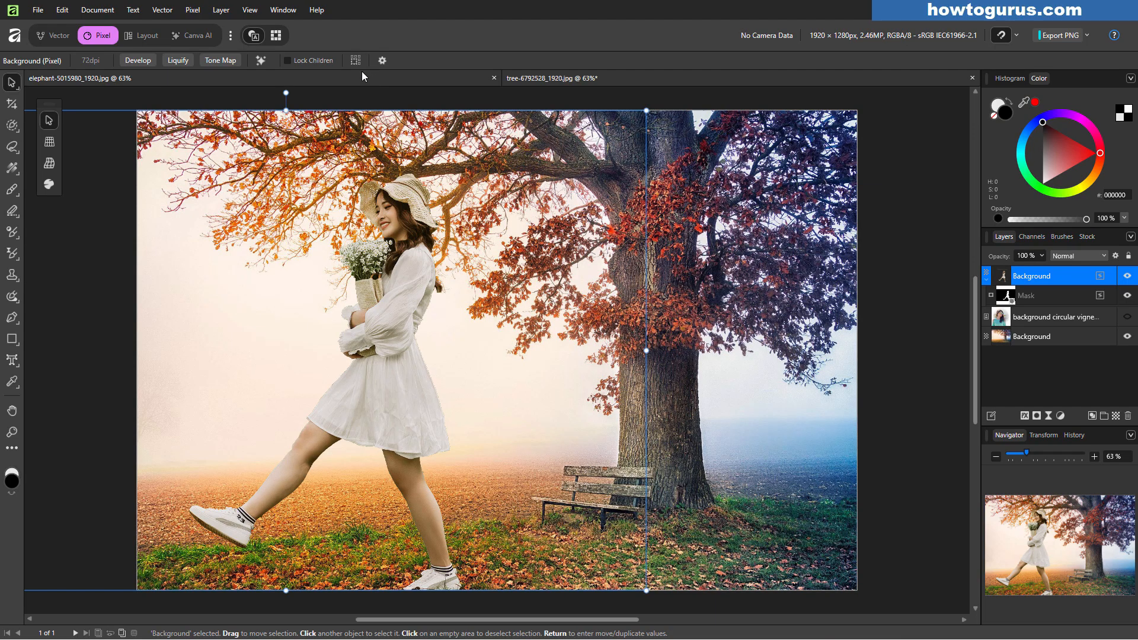
# - Switch to the elephant photo, look over the Canva AI studio, and return to the Pixel studio
pyautogui.click(92, 79)
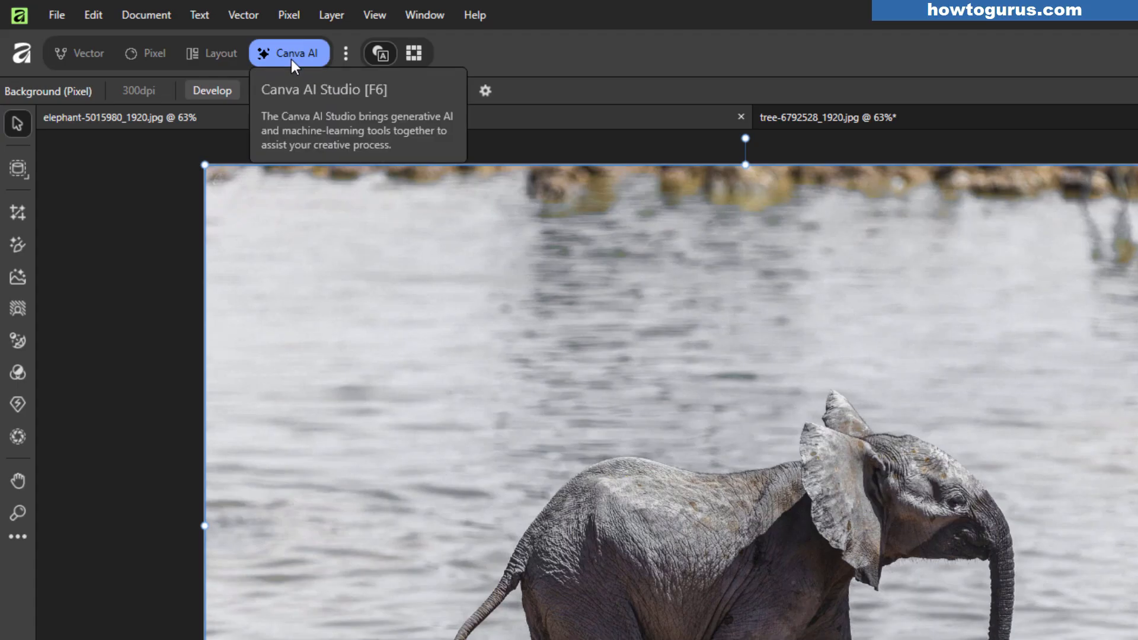
pyautogui.click(161, 47)
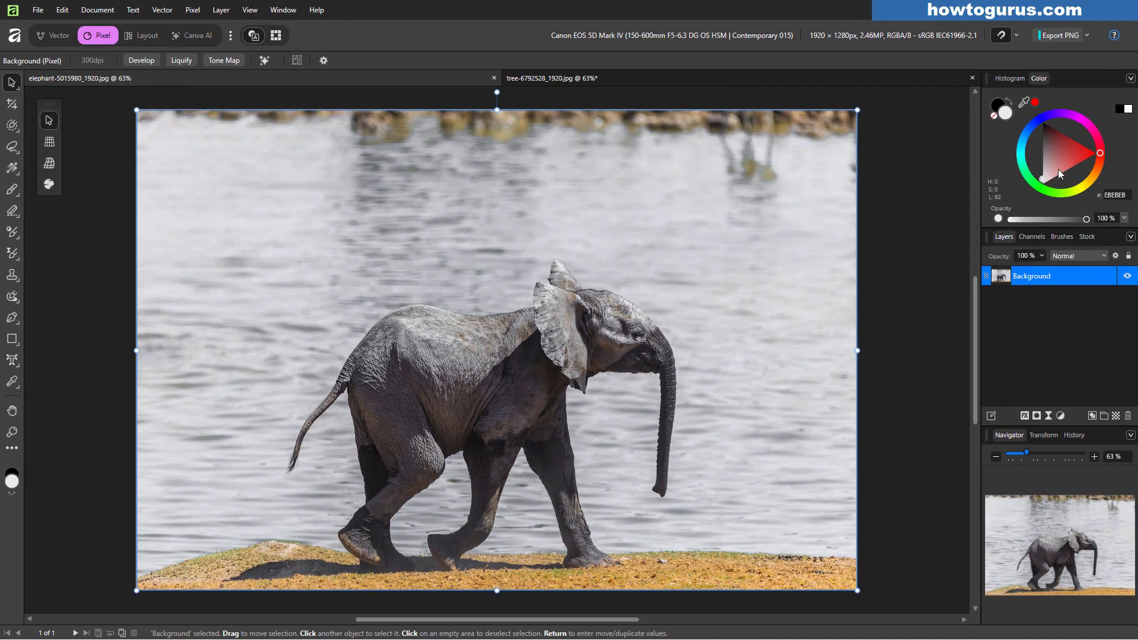
pyautogui.click(197, 36)
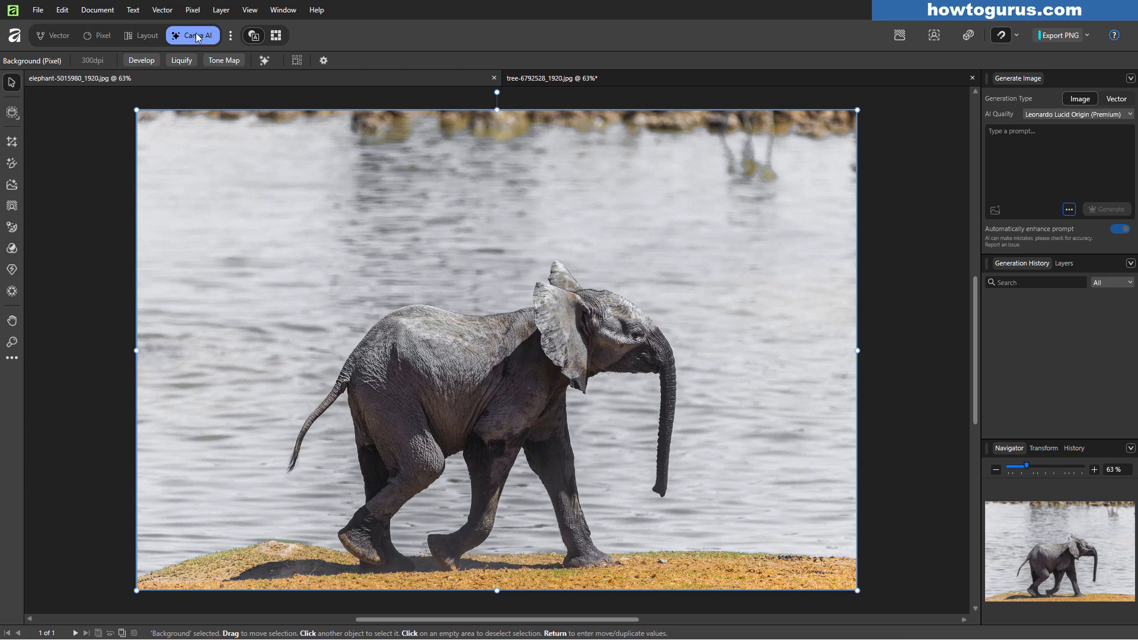
pyautogui.click(99, 36)
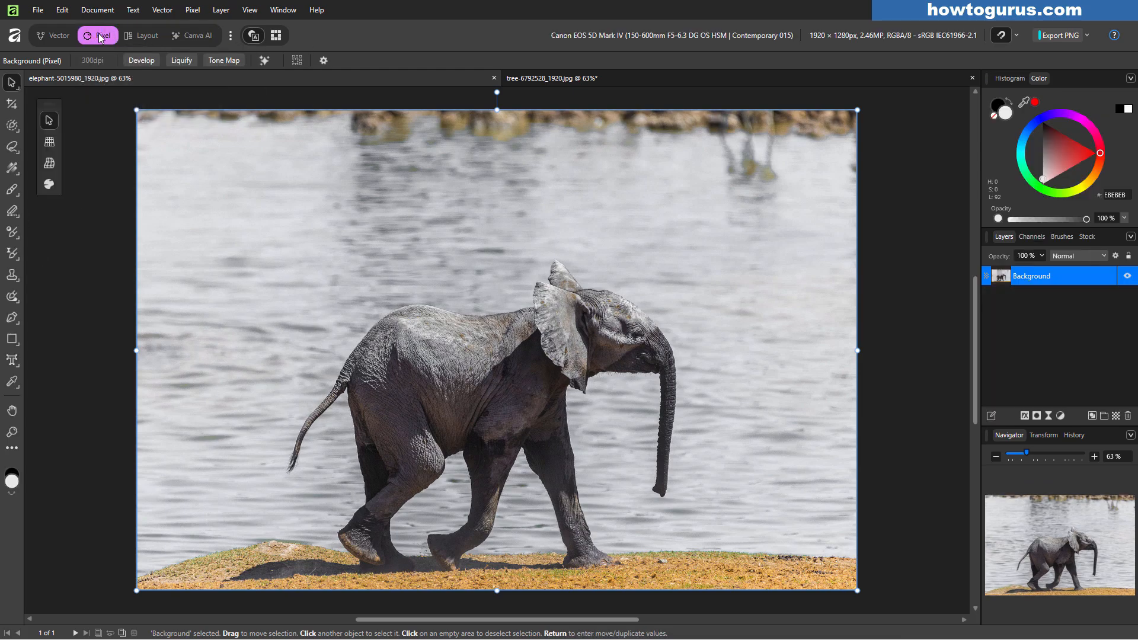
# - Select the elephant with the Selection Brush, adding the tail and ground shadow using a smaller 12.6 px brush
pyautogui.click(12, 125)
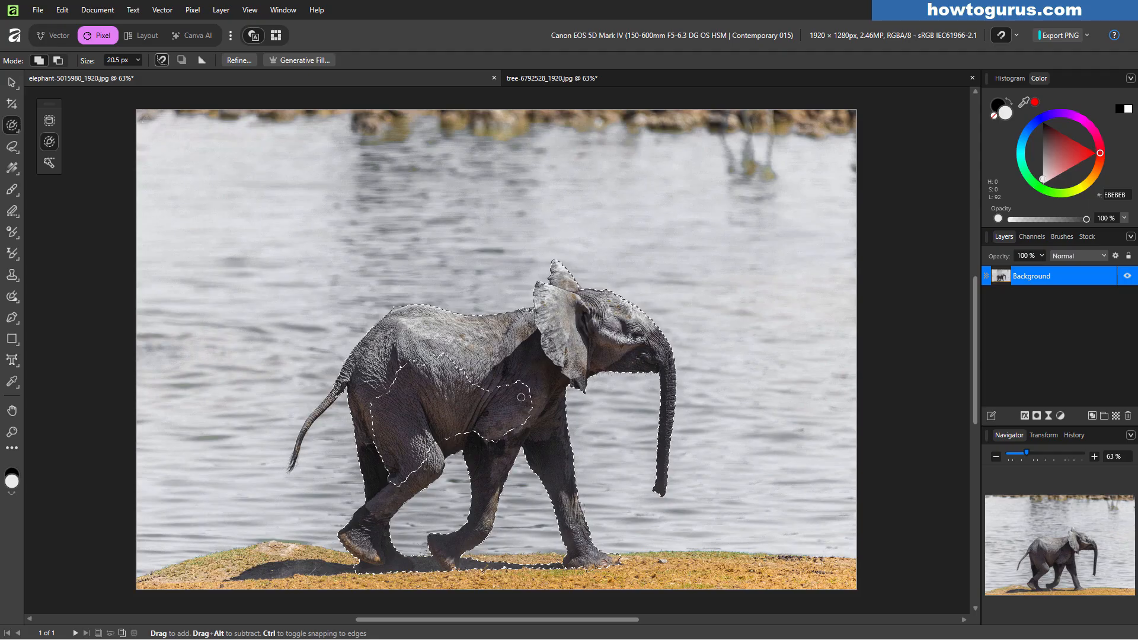
pyautogui.press('[')
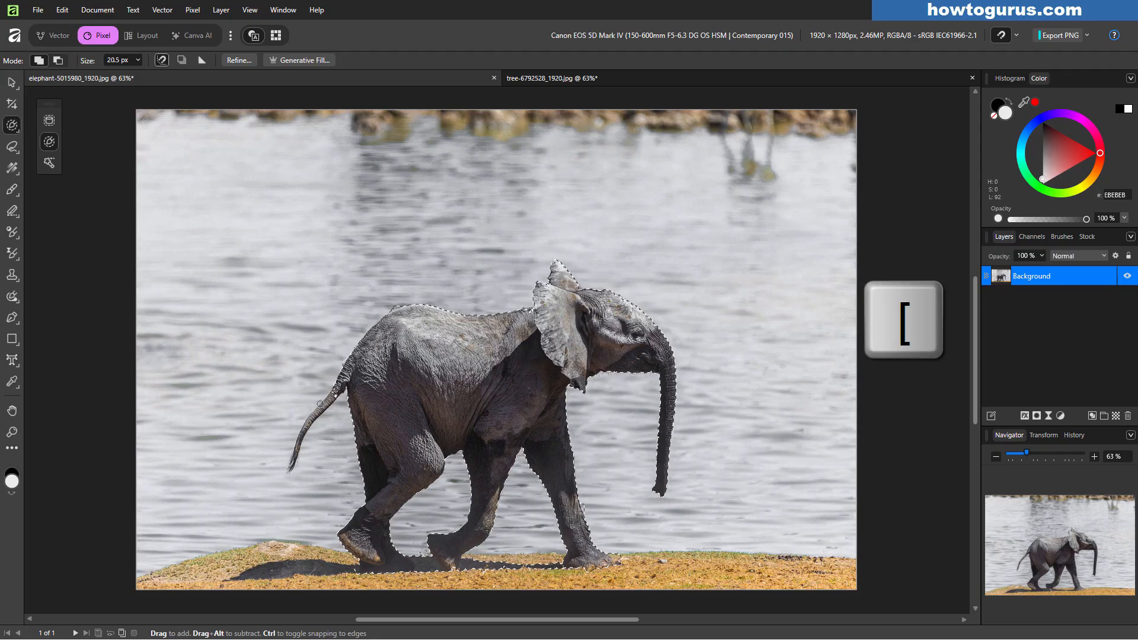
pyautogui.press('[')
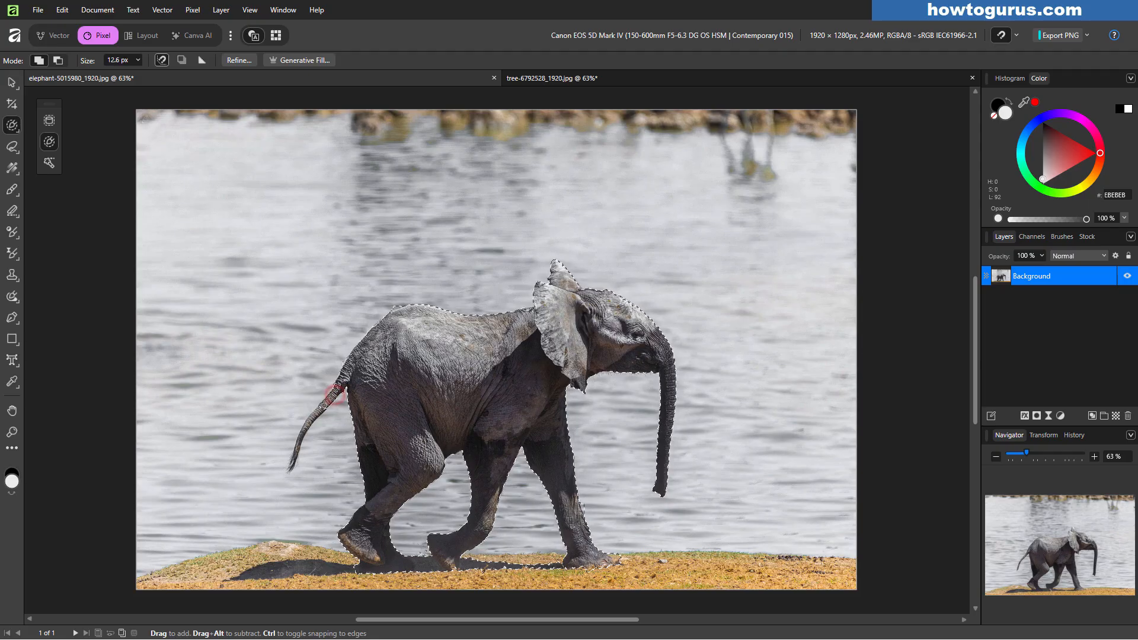
pyautogui.moveTo(336, 571); pyautogui.dragTo(240, 575)
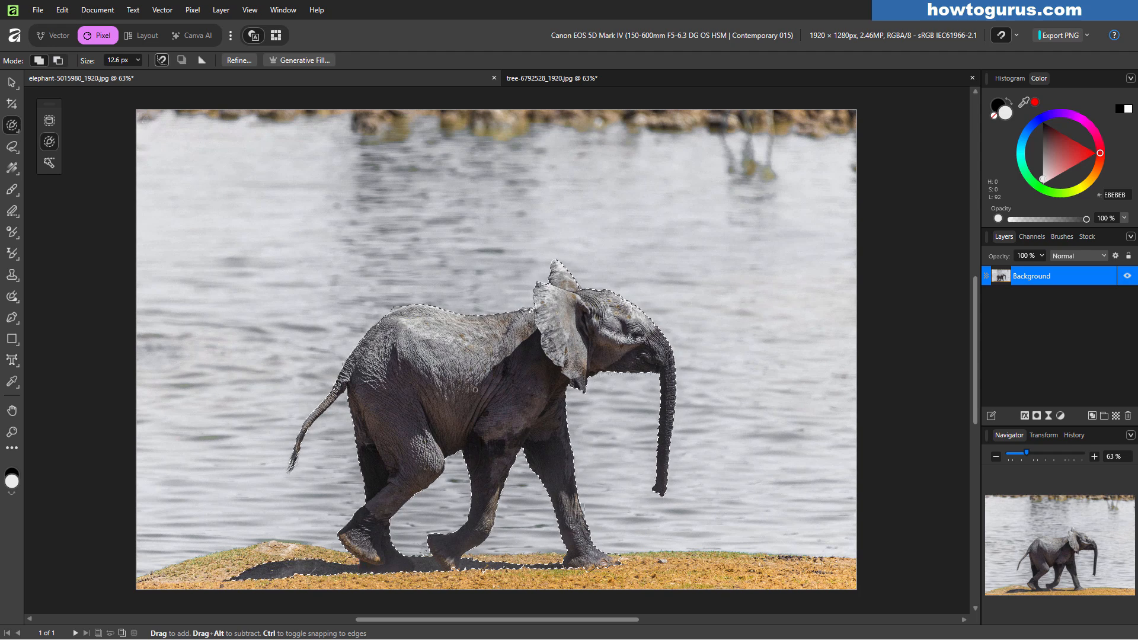
# - Copy the selected elephant into the tree photo and place it on the grass beside the woman, in front of the trunk
pyautogui.hotkey('ctrl', 'c')
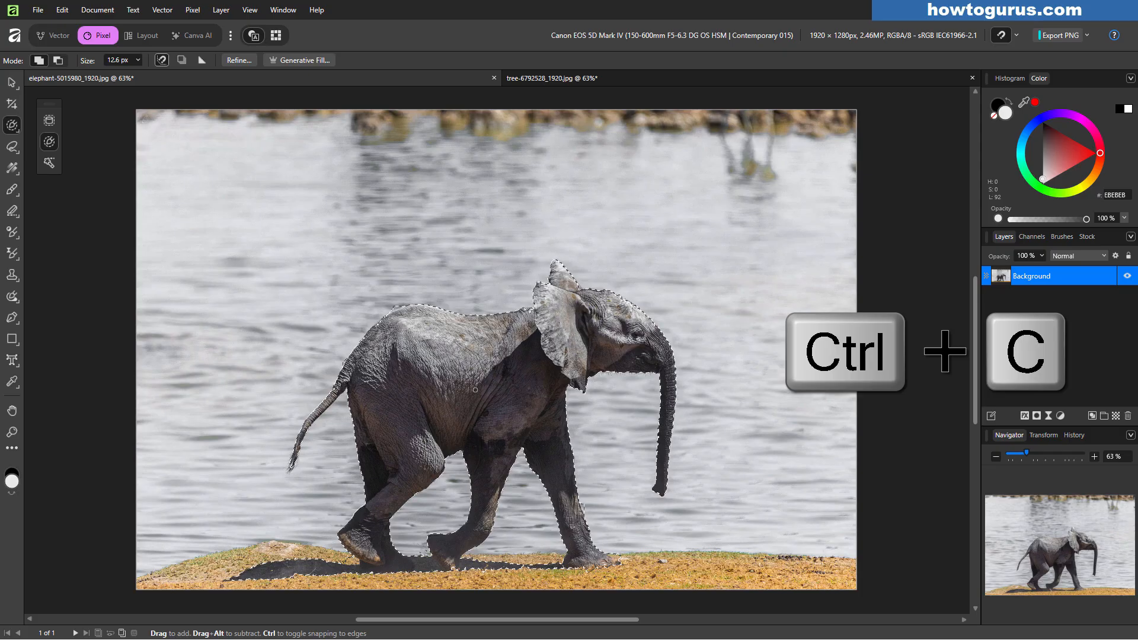
pyautogui.click(631, 82)
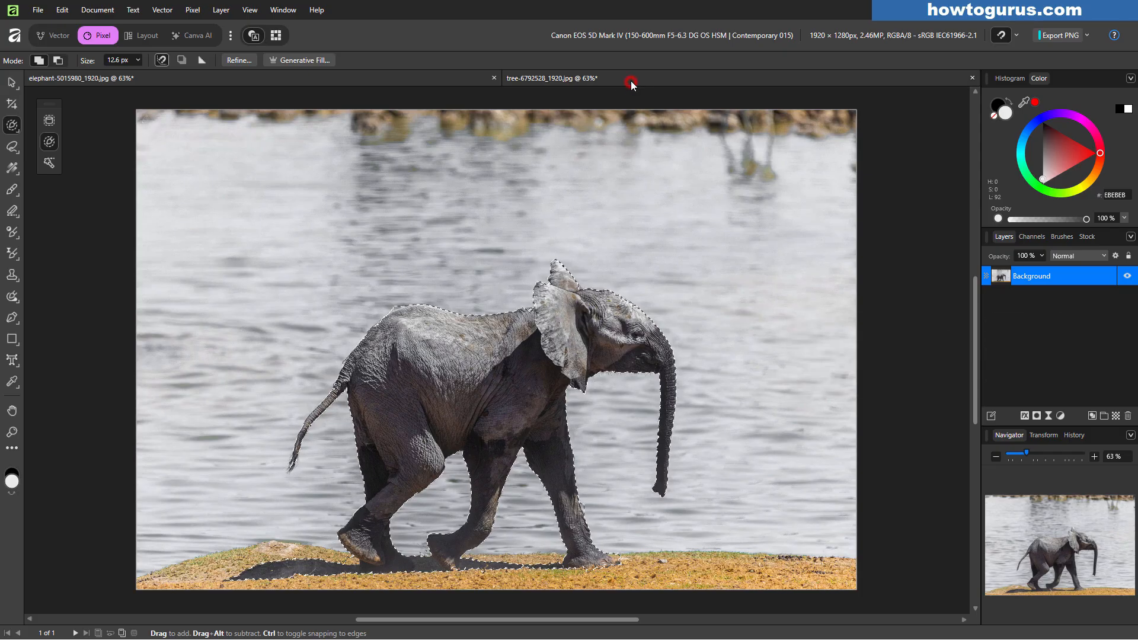
pyautogui.hotkey('ctrl', 'v')
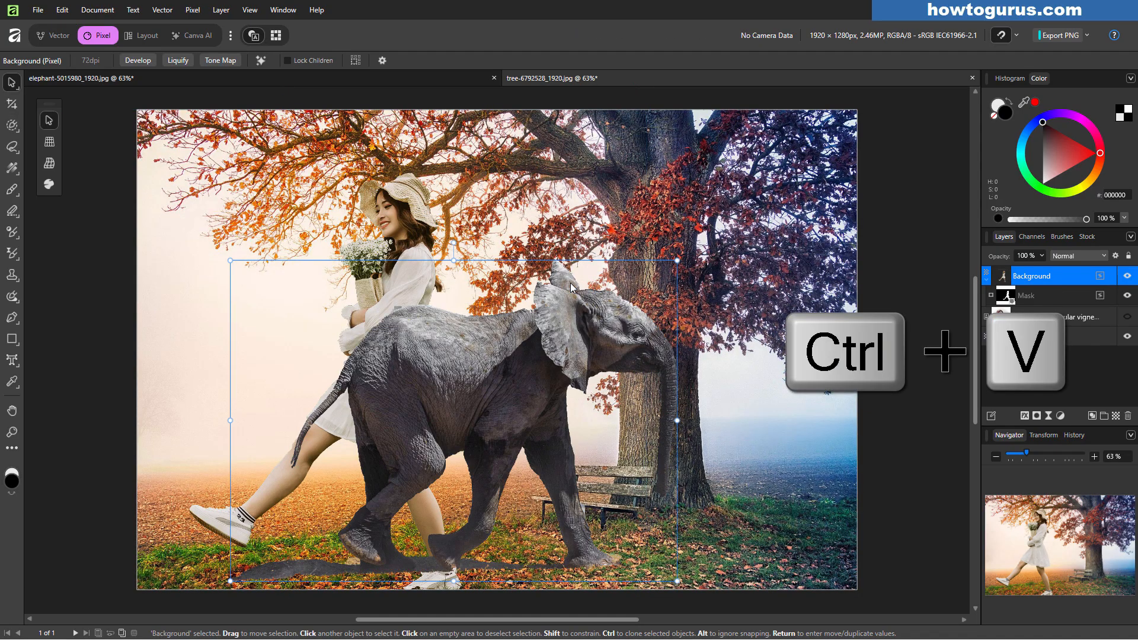
pyautogui.moveTo(470, 364); pyautogui.dragTo(608, 364)
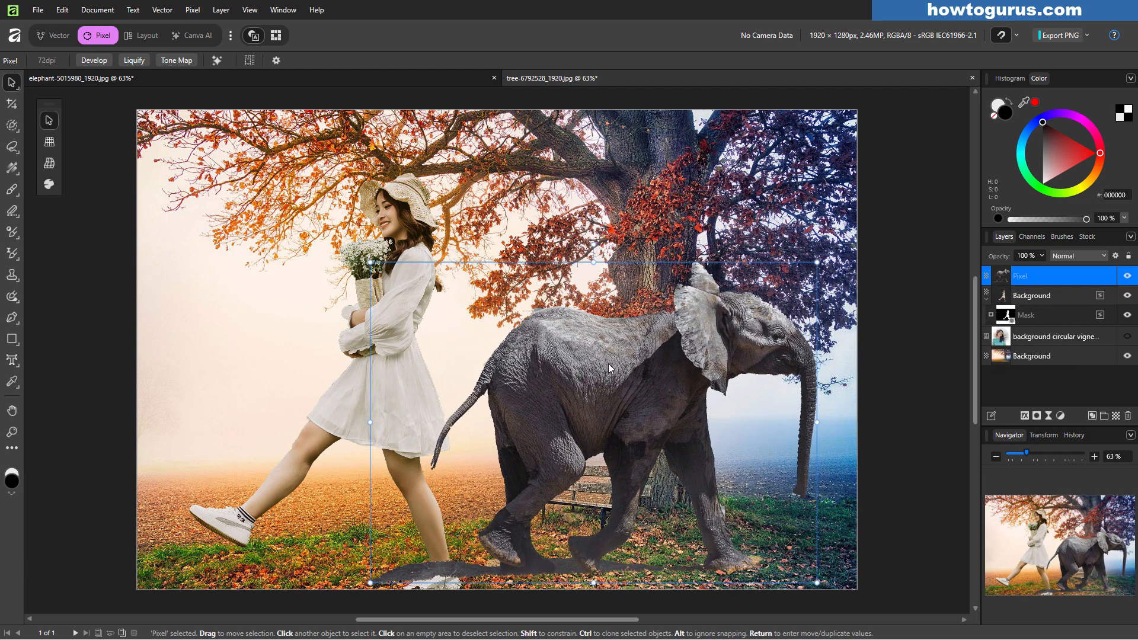
pyautogui.moveTo(713, 363)
pyautogui.mouseDown()
pyautogui.moveTo(693, 372)
pyautogui.moveTo(694, 356)
pyautogui.mouseUp()
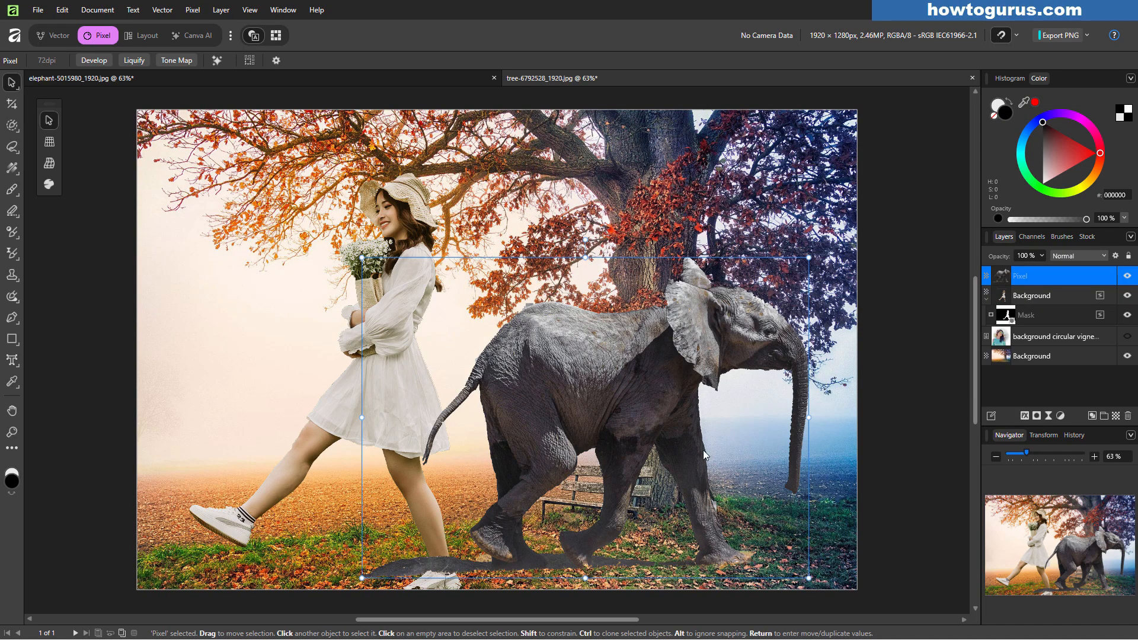
pyautogui.moveTo(668, 411); pyautogui.dragTo(673, 392)
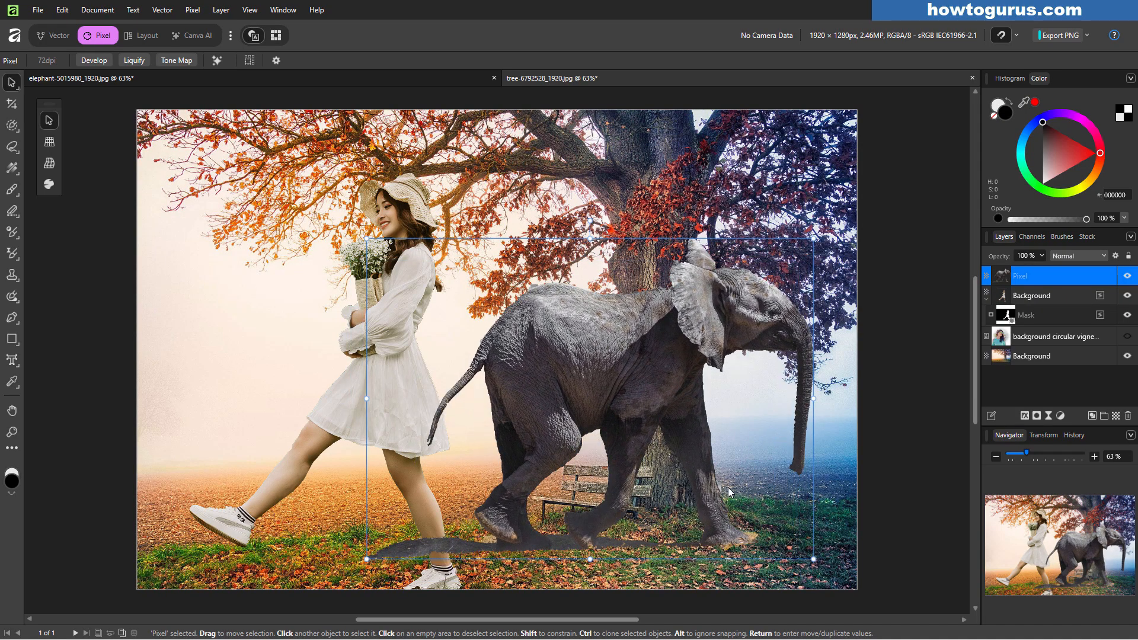
pyautogui.moveTo(708, 482); pyautogui.dragTo(734, 497)
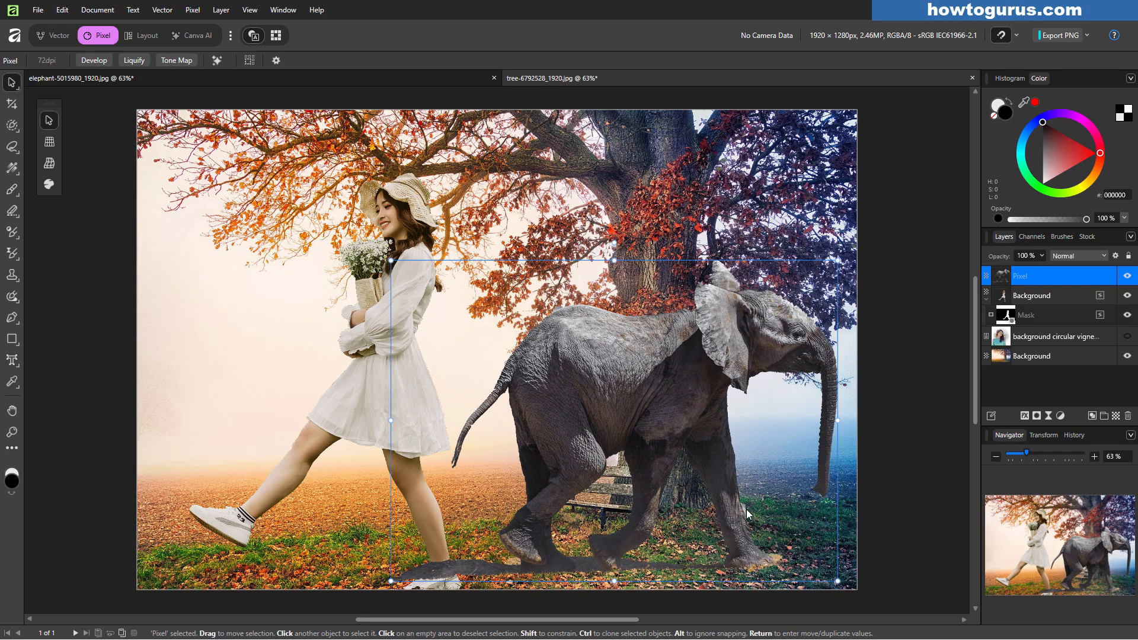
# - Erase the leftover light patch beside the elephant's front leg with a 7.7 px Erase Brush, and view the whole image
pyautogui.keyDown('ctrl'); pyautogui.scroll(8, 750, 514); pyautogui.keyUp('ctrl')
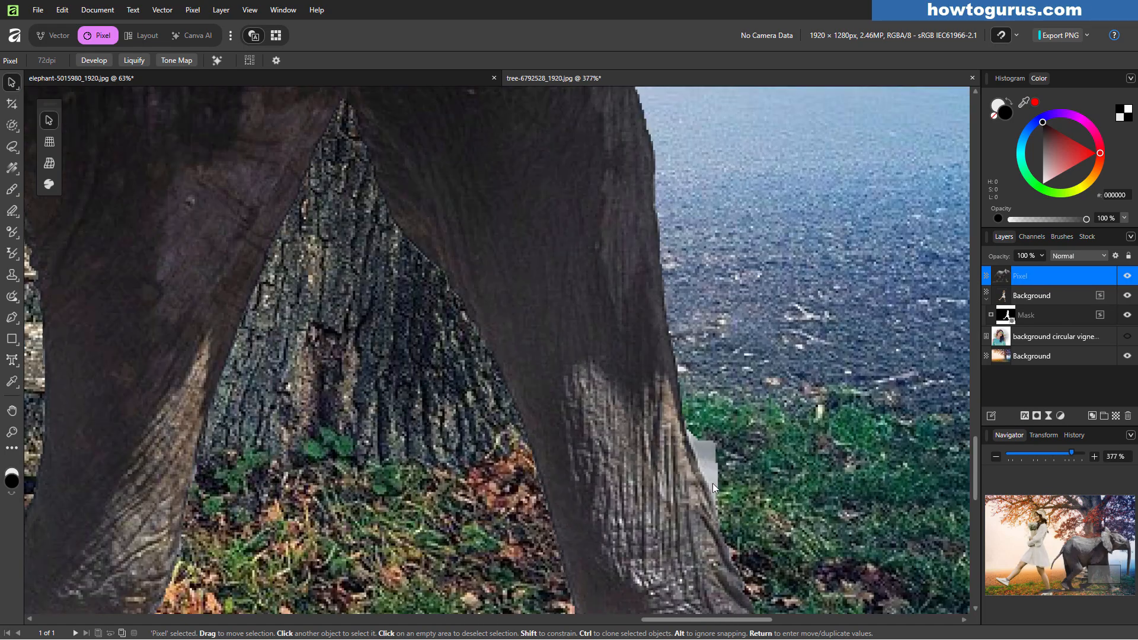
pyautogui.click(13, 211)
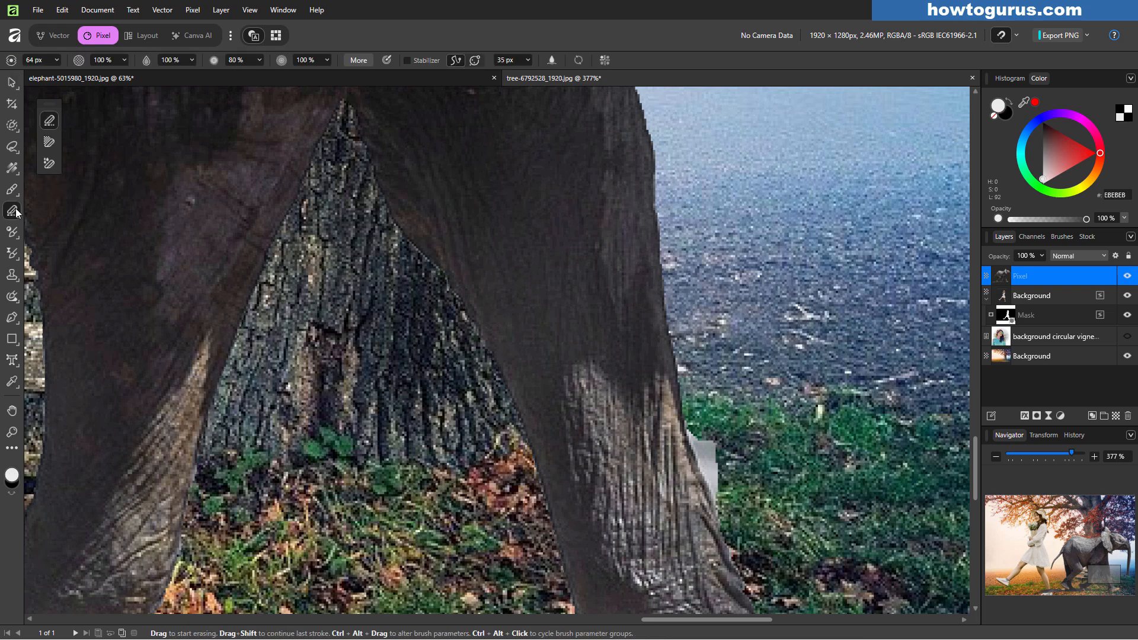
pyautogui.press('[')
pyautogui.press('[')
pyautogui.press('[')
pyautogui.press('[')
pyautogui.press('[')
pyautogui.press('[')
pyautogui.press('[')
pyautogui.press('[')
pyautogui.press('[')
pyautogui.press('[')
pyautogui.press('[')
pyautogui.press('[')
pyautogui.press('[')
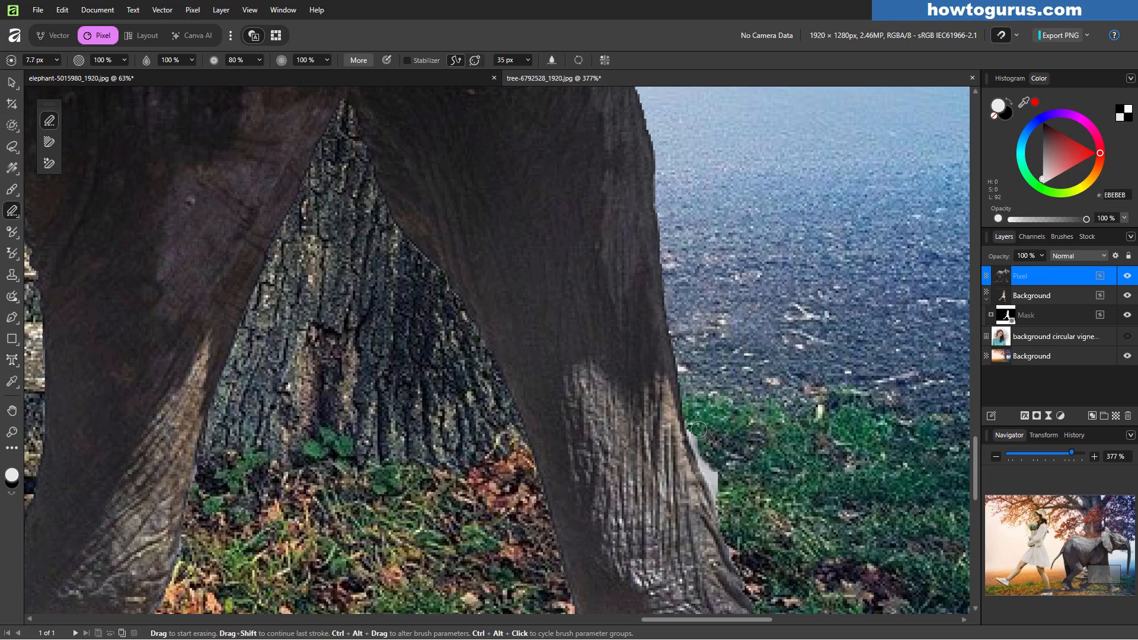
pyautogui.scroll(-8, 415, 327)
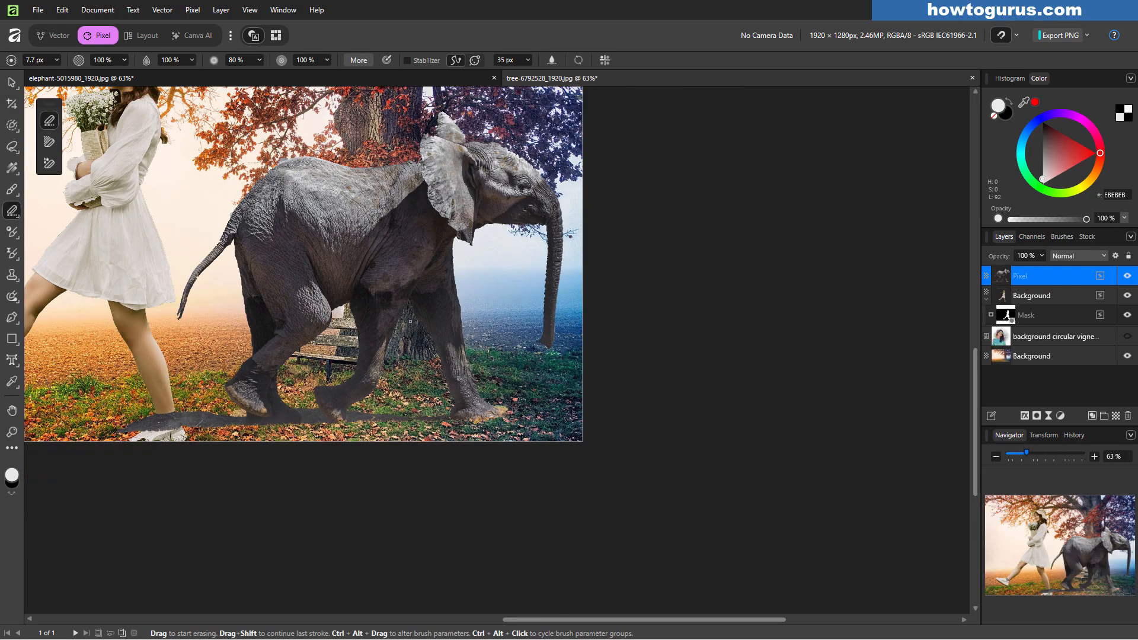
pyautogui.hotkey('ctrl', '0')
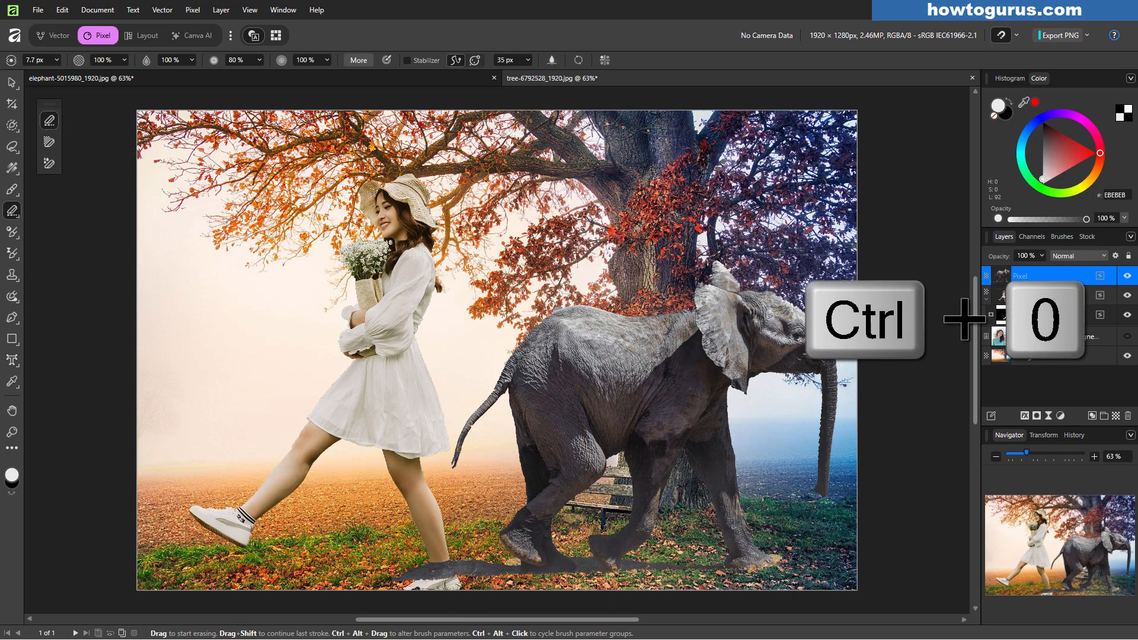
# - Flip the elephant layer horizontally so it faces the woman
pyautogui.click(11, 83)
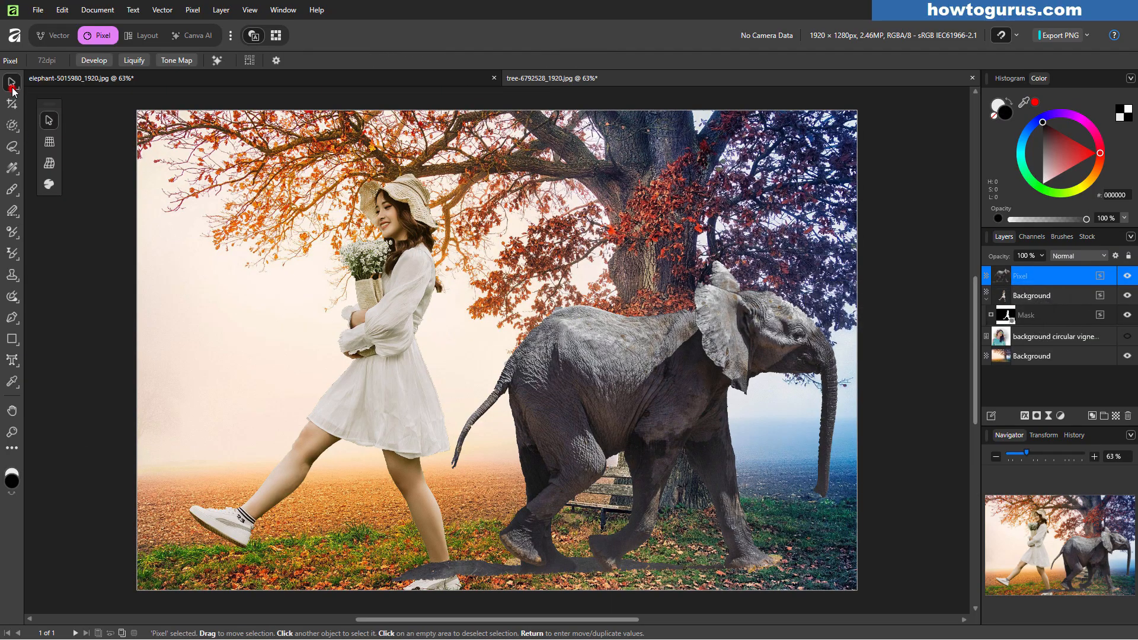
pyautogui.moveTo(654, 383); pyautogui.dragTo(619, 382)
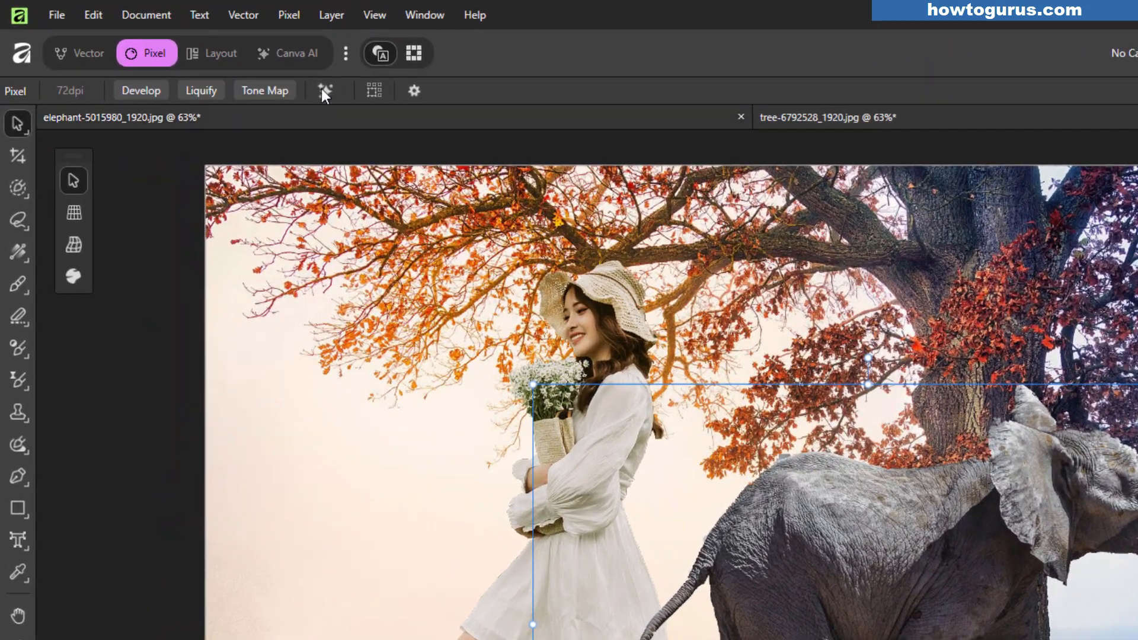
pyautogui.click(221, 10)
pyautogui.moveTo(389, 112)
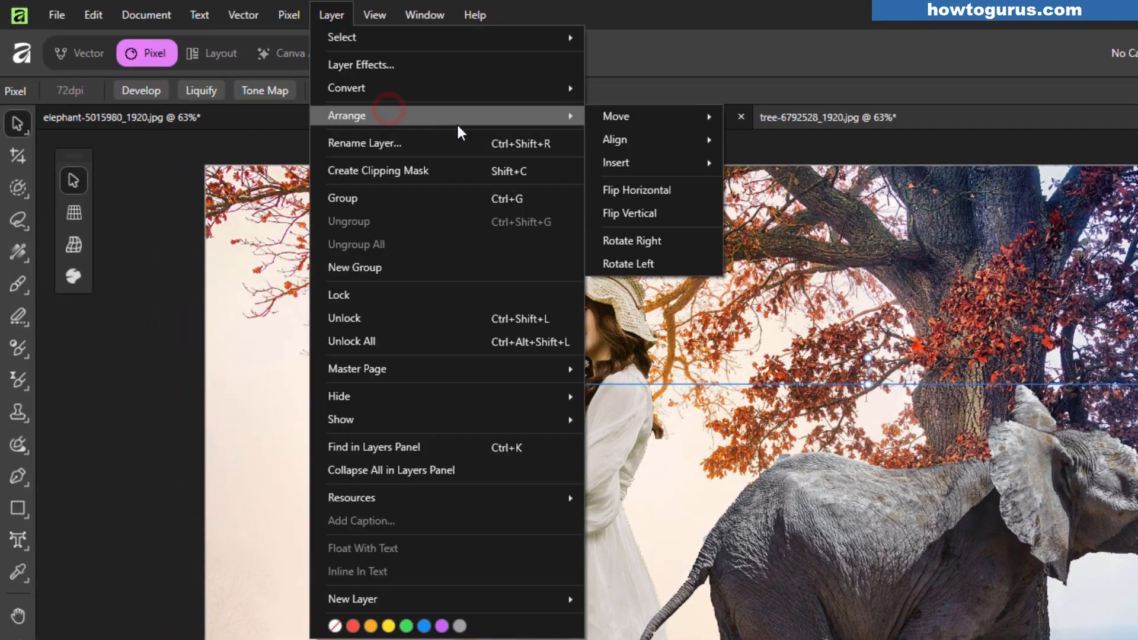
pyautogui.click(678, 191)
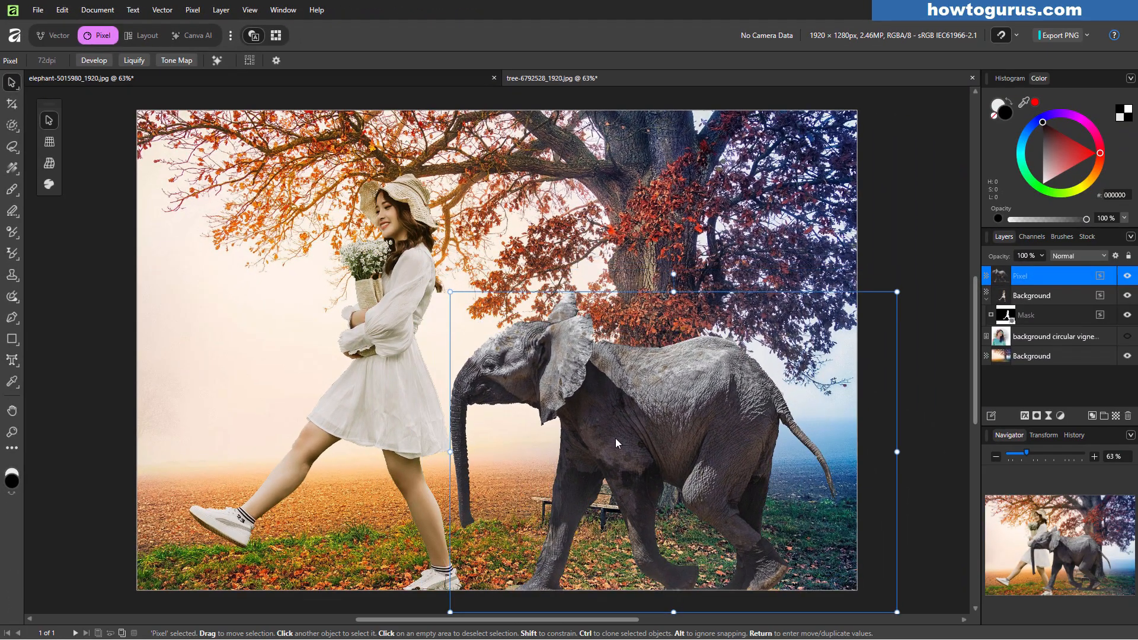
# - Enlarge the flipped elephant slightly and position it in front of the tree with its tail reaching the photo's edge
pyautogui.moveTo(616, 439); pyautogui.dragTo(688, 425)
pyautogui.moveTo(932, 292); pyautogui.dragTo(961, 242)
pyautogui.moveTo(729, 376); pyautogui.dragTo(707, 383)
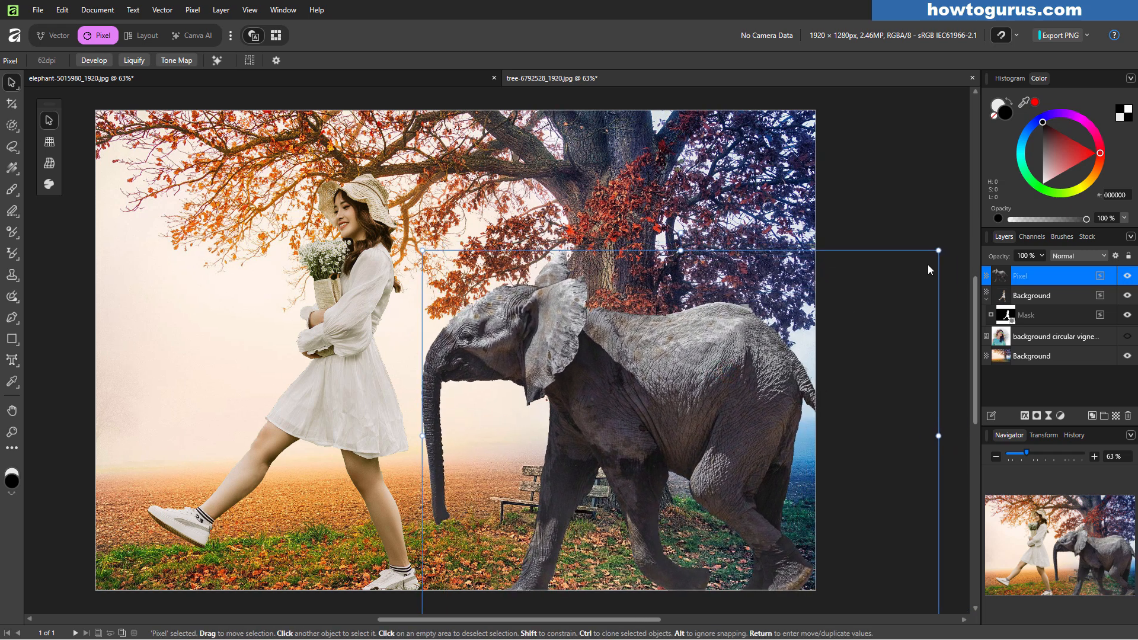
pyautogui.moveTo(939, 250); pyautogui.dragTo(915, 268)
# - Scale the woman's layer down slightly and place her with a clear gap in front of the elephant's trunk
pyautogui.click(1044, 296)
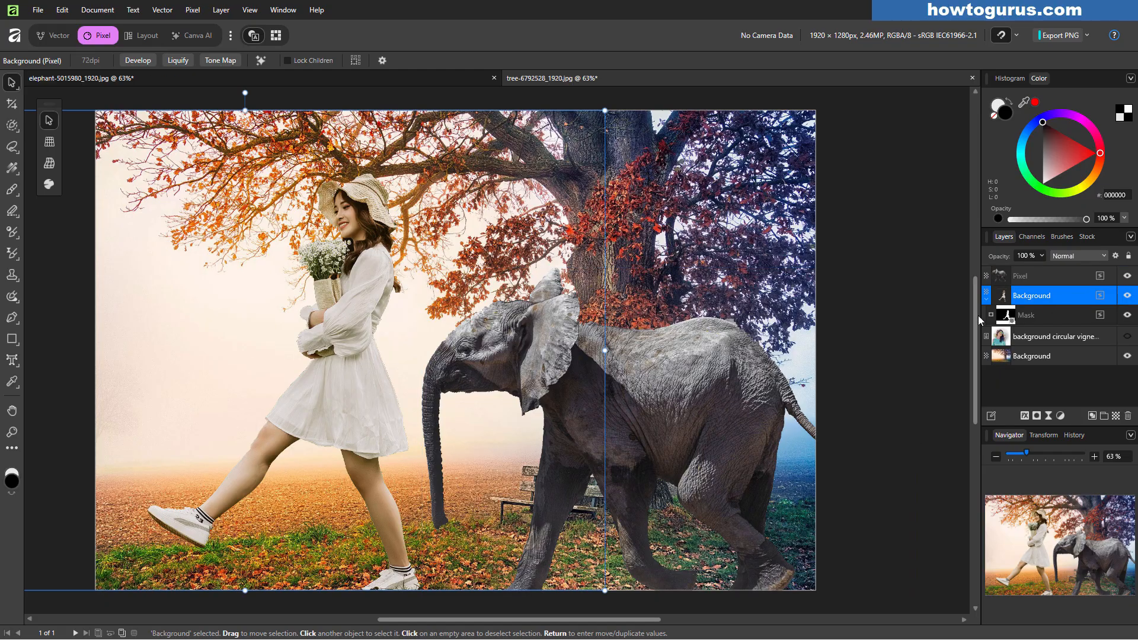
pyautogui.moveTo(357, 376); pyautogui.dragTo(320, 379)
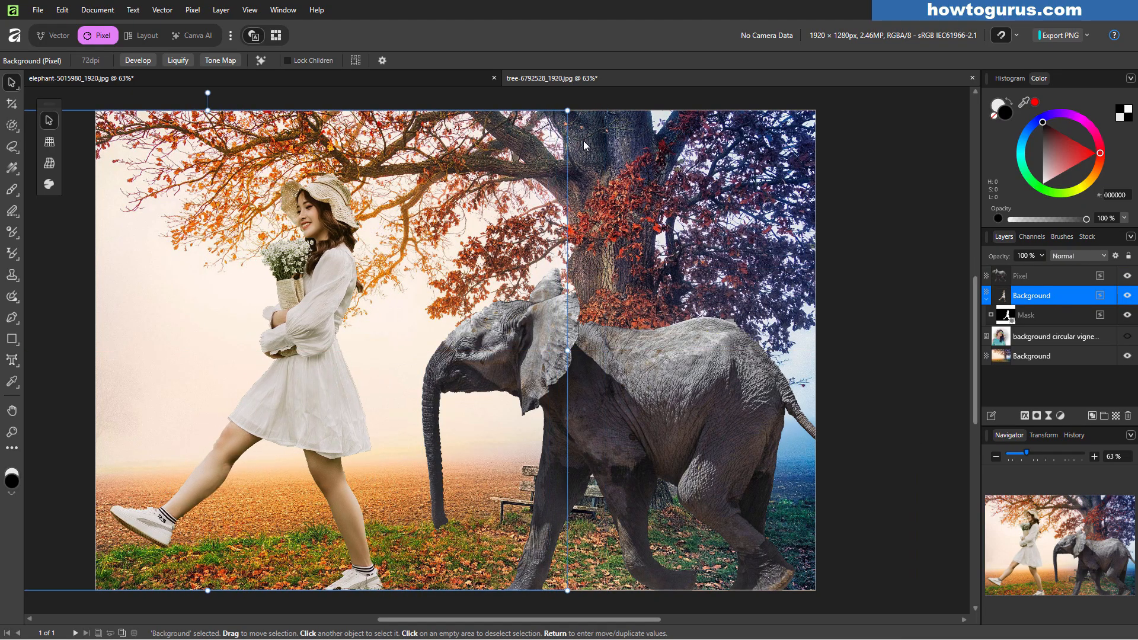
pyautogui.moveTo(567, 111); pyautogui.dragTo(489, 164)
pyautogui.moveTo(261, 403); pyautogui.dragTo(308, 400)
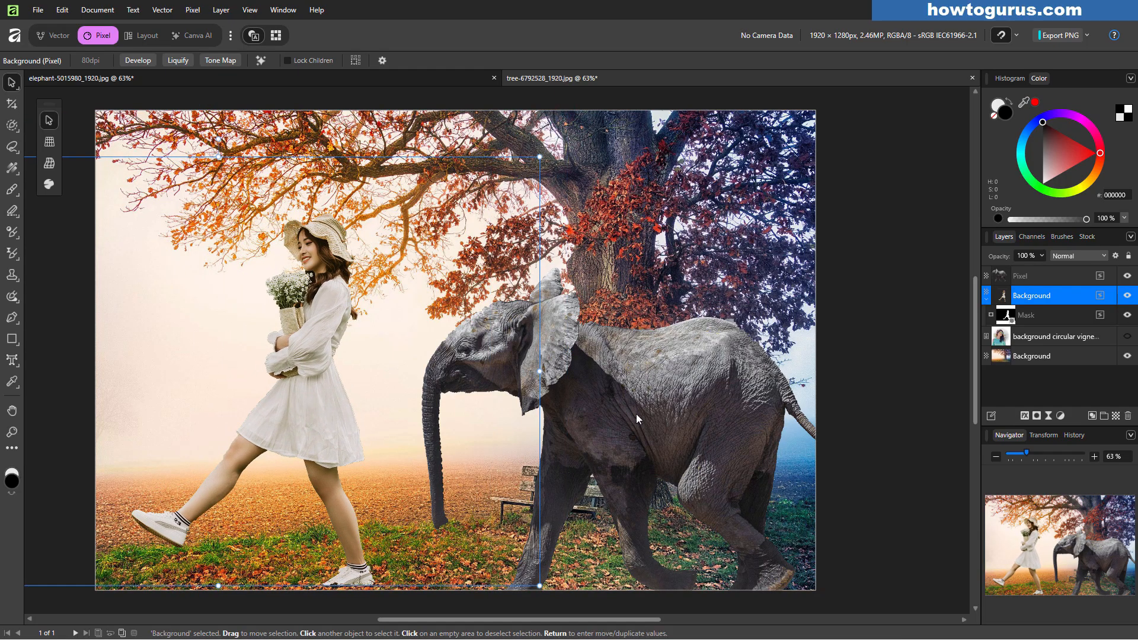
# - Add a Levels adjustment above the elephant layer and raise its black level to about 10%
pyautogui.click(1042, 276)
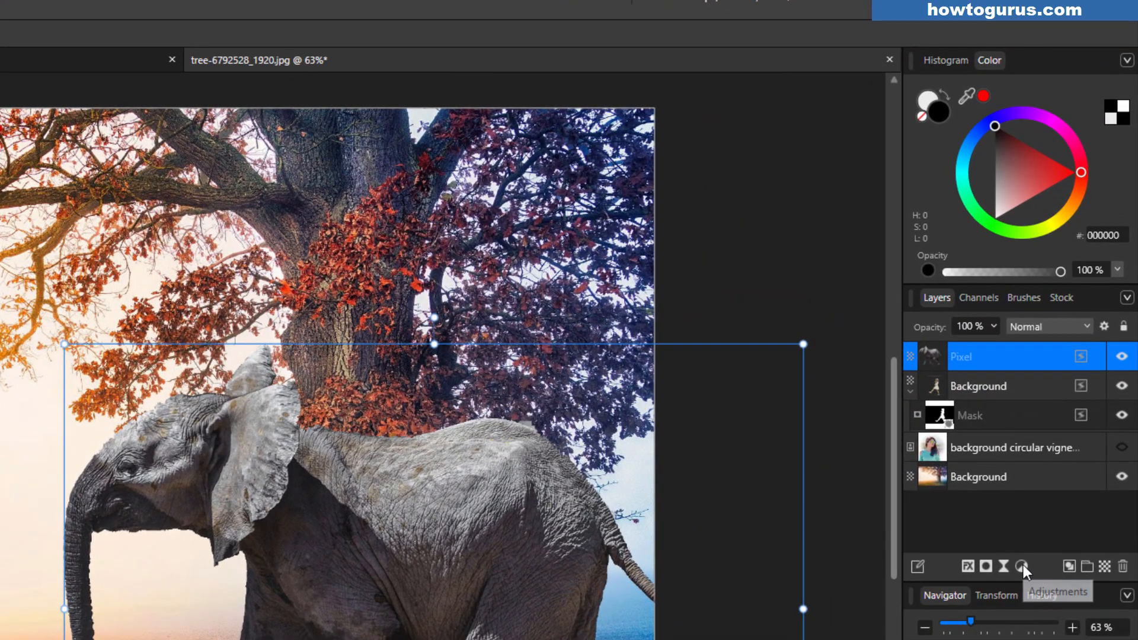
pyautogui.click(1022, 566)
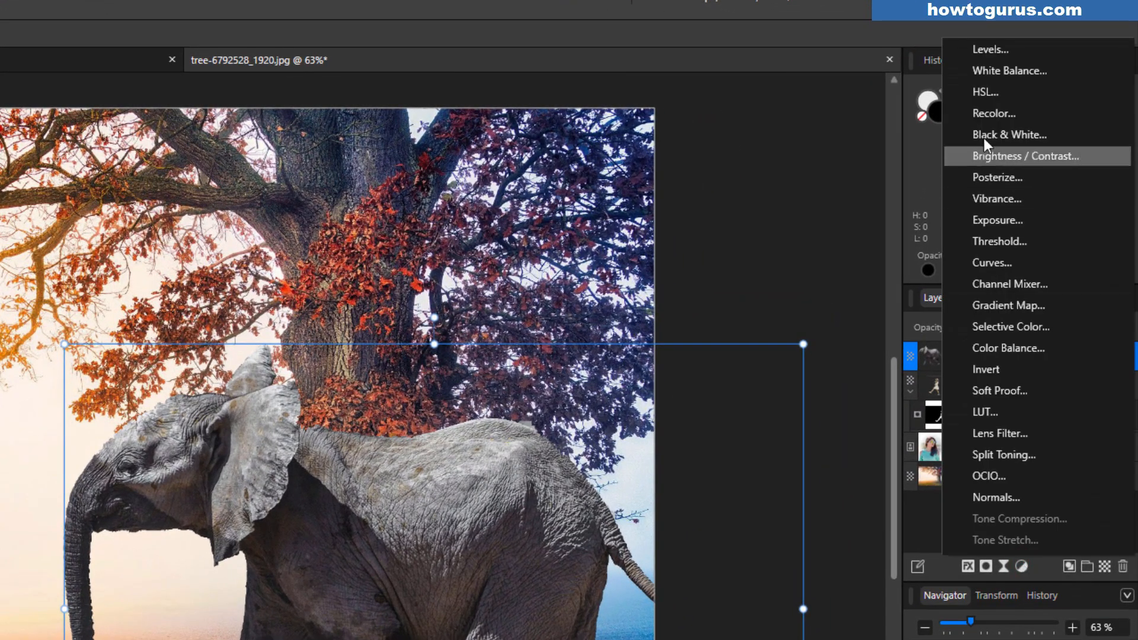
pyautogui.click(986, 48)
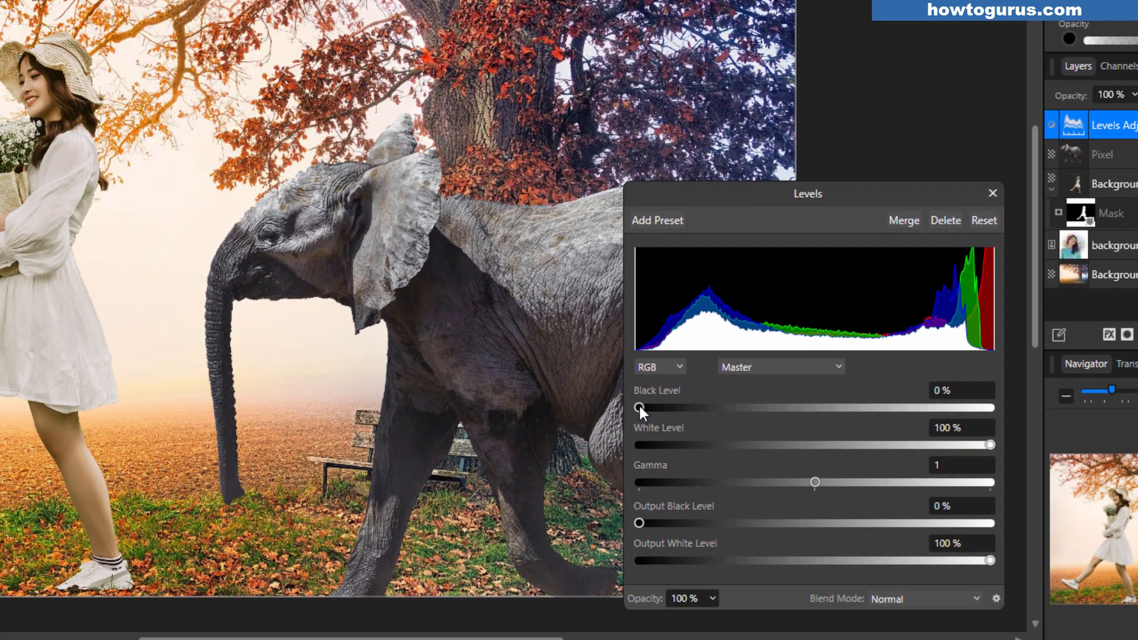
pyautogui.moveTo(640, 407); pyautogui.dragTo(673, 407)
pyautogui.moveTo(764, 194); pyautogui.dragTo(868, 198)
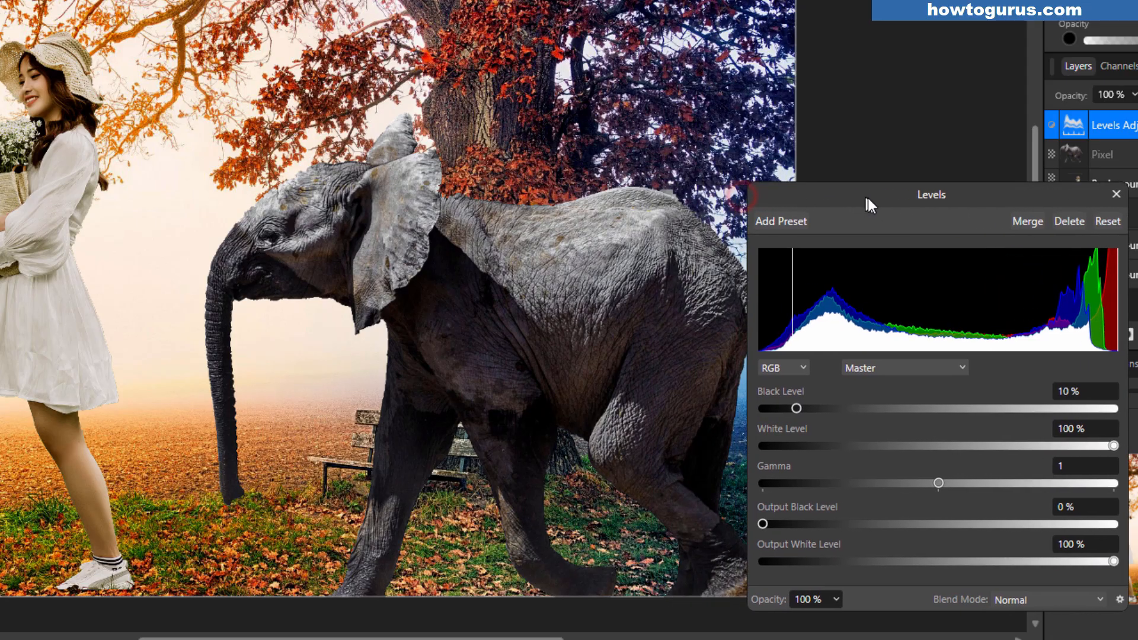
pyautogui.moveTo(802, 407); pyautogui.dragTo(806, 407)
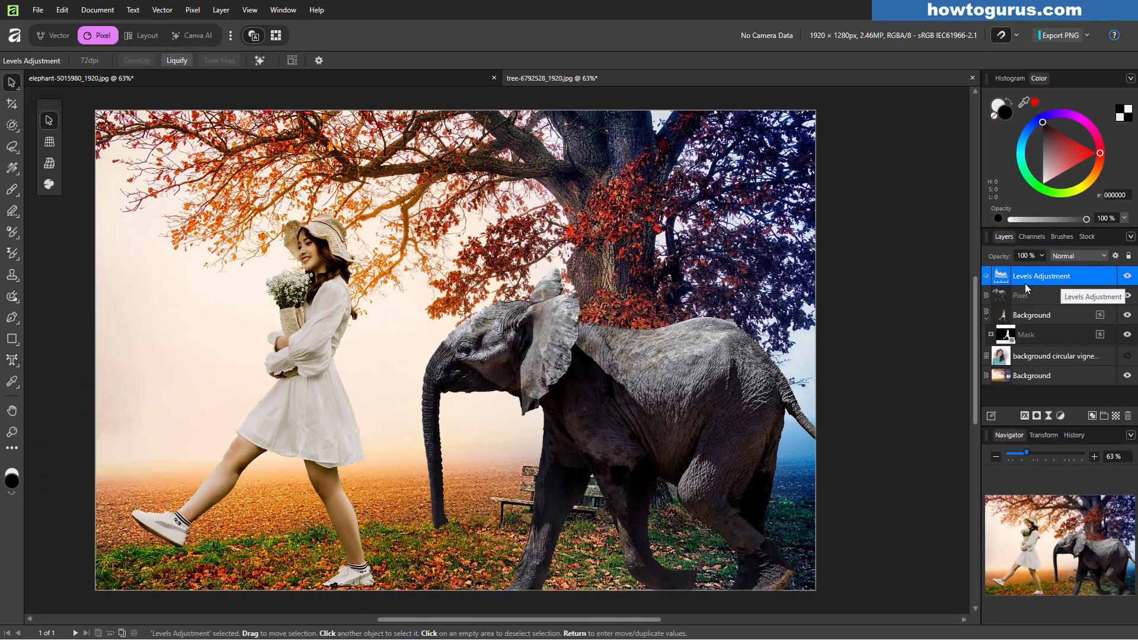
# - Toggle the Levels adjustment's visibility repeatedly to compare the whole image with and without it
pyautogui.click(1128, 276)
pyautogui.click(1128, 276)
pyautogui.click(1128, 276)
pyautogui.click(1128, 276)
pyautogui.click(1128, 277)
pyautogui.click(1128, 277)
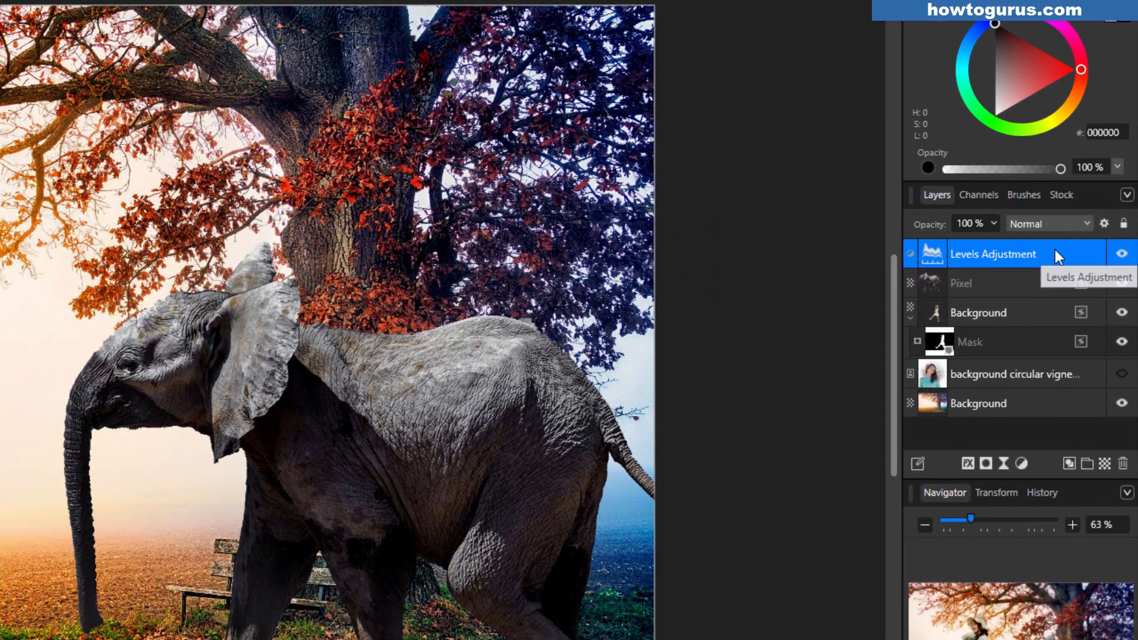
# - Clip the Levels adjustment to the elephant layer, and collapse the contents of the elephant's and woman's layers
pyautogui.rightClick(1055, 254)
pyautogui.click(956, 552)
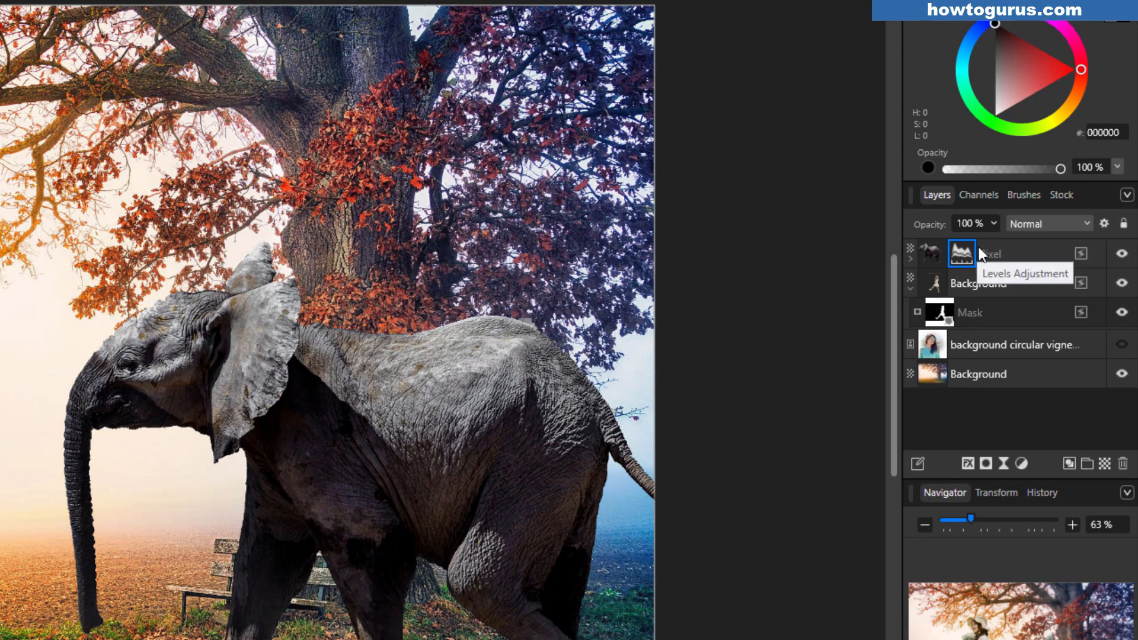
pyautogui.click(912, 262)
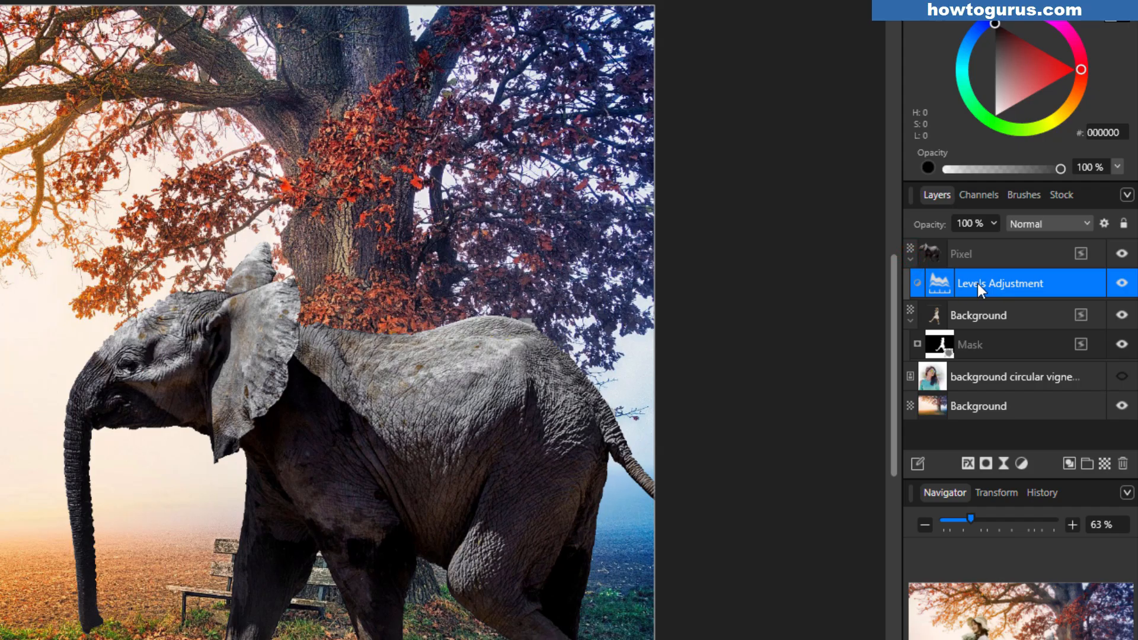
pyautogui.click(911, 258)
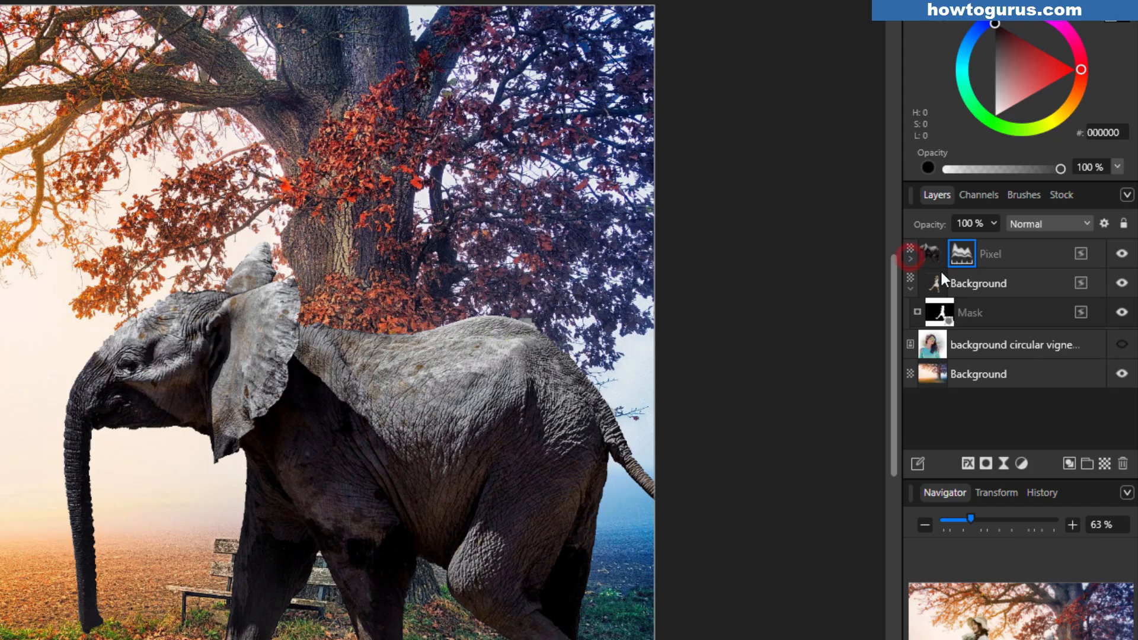
pyautogui.click(911, 289)
# - Toggle the elephant layer's visibility to compare the composite with and without it
pyautogui.click(1122, 254)
pyautogui.click(1121, 254)
pyautogui.click(1121, 254)
pyautogui.click(1122, 254)
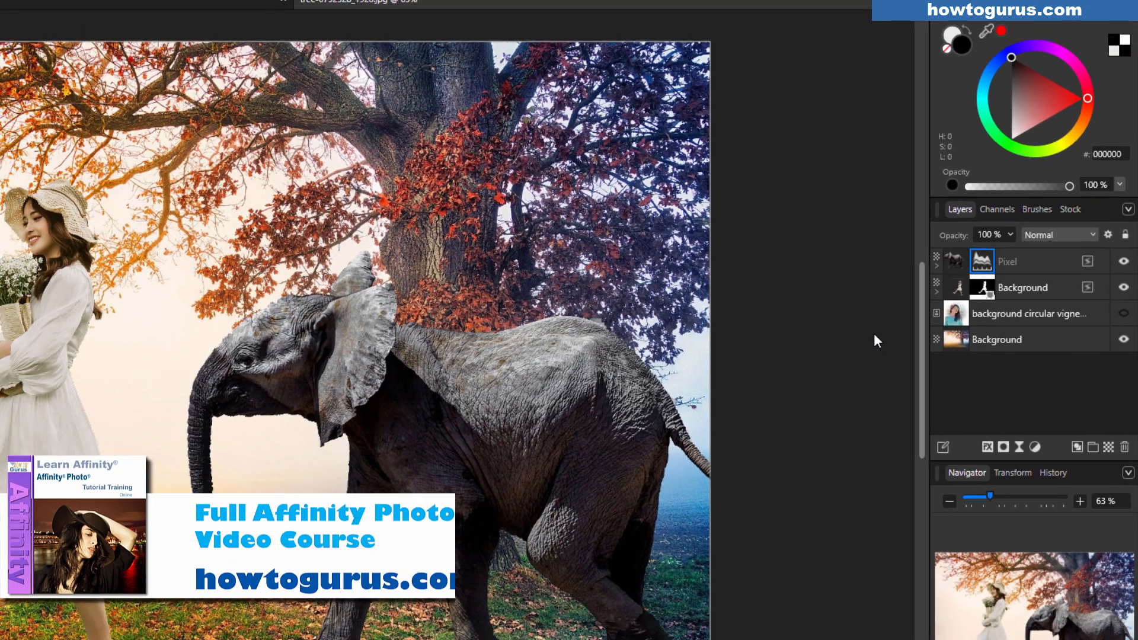